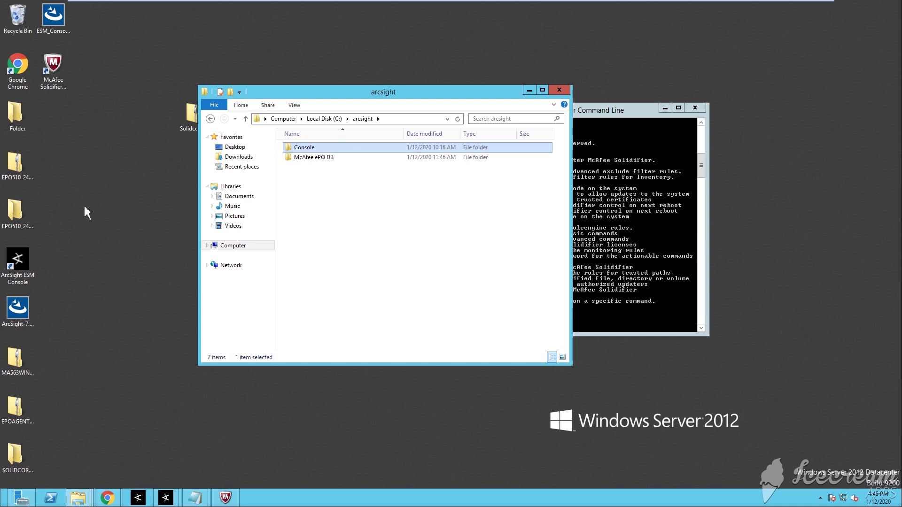
- View the contents of the desktop folder named Folder, and close both it and the arcsight folder window
{"action": "left_click", "coordinate": [89, 203]}
{"action": "double_click", "coordinate": [32, 125]}
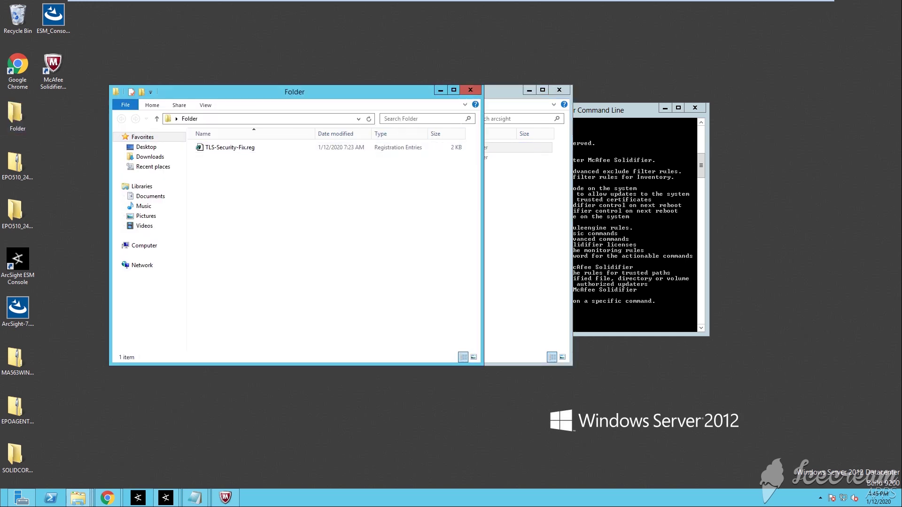
{"action": "left_click", "coordinate": [517, 148]}
{"action": "left_click", "coordinate": [559, 90]}
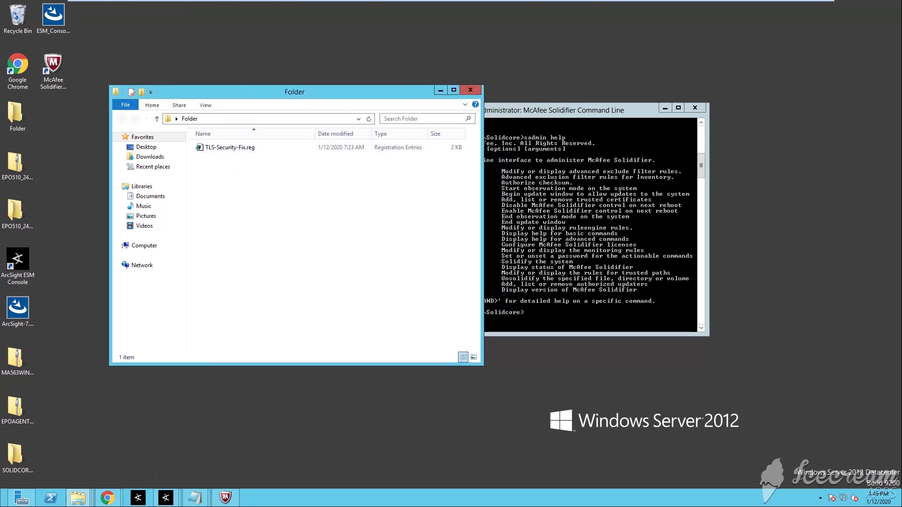
{"action": "left_click_drag", "start_coordinate": [340, 94], "coordinate": [310, 63]}
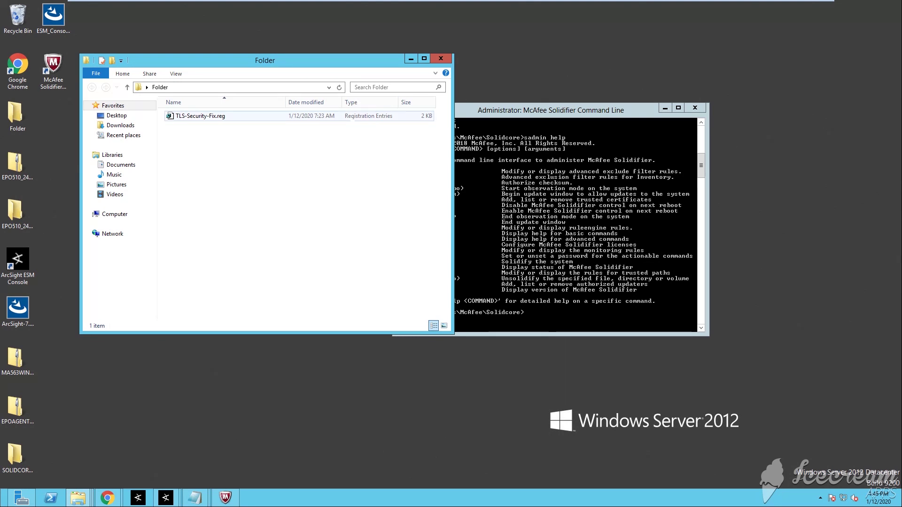
{"action": "left_click", "coordinate": [440, 58]}
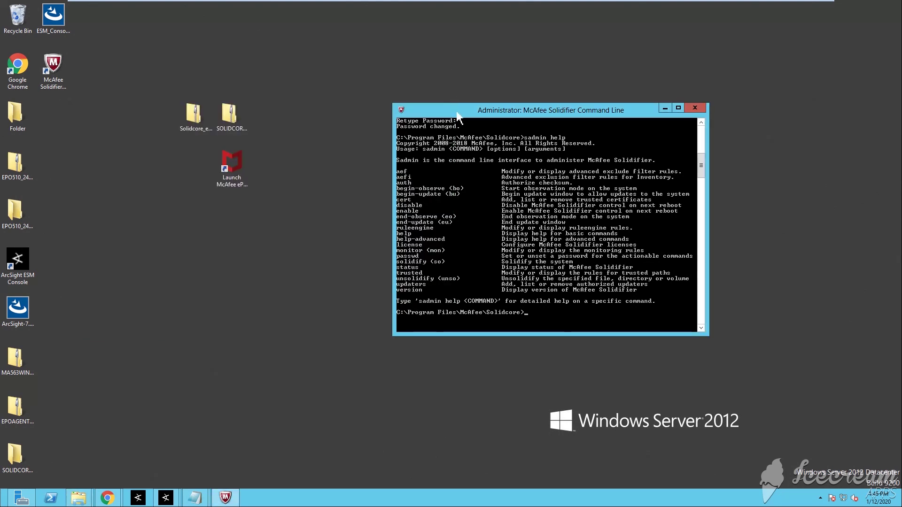
- Run sadmin wp C:\Users\Administrator\Desktop\Folder in the McAfee Solidifier Command Line to write-protect the folder, and enlarge the console window
{"action": "left_click_drag", "start_coordinate": [455, 111], "coordinate": [491, 81]}
{"action": "key", "text": "Up"}
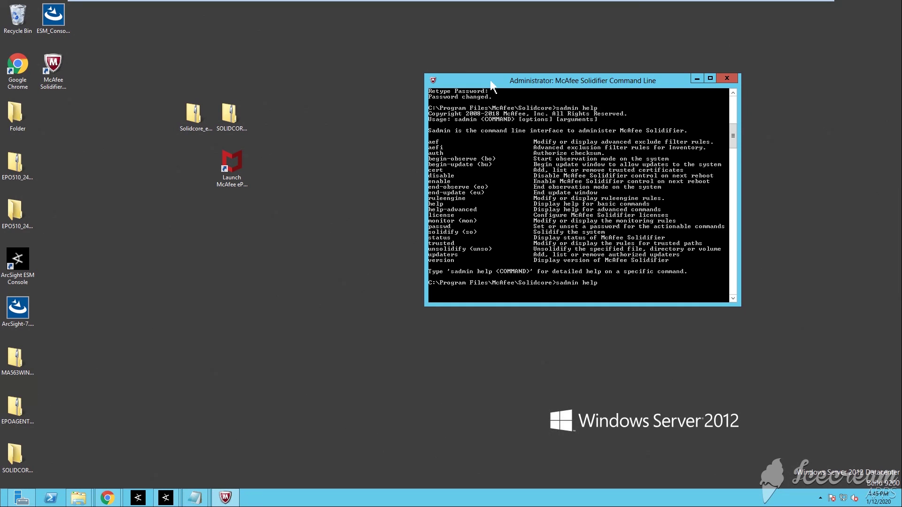
{"action": "key", "text": "BackSpace"}
{"action": "key", "text": "BackSpace"}
{"action": "key", "text": "BackSpace"}
{"action": "key", "text": "BackSpace"}
{"action": "key", "text": "BackSpace"}
{"action": "key", "text": "BackSpace"}
{"action": "key", "text": "BackSpace"}
{"action": "key", "text": "BackSpace"}
{"action": "type", "text": "sadmin wp C:\\"}
{"action": "key", "text": "Tab"}
{"action": "key", "text": "Tab"}
{"action": "key", "text": "Tab"}
{"action": "key", "text": "Tab"}
{"action": "key", "text": "Tab"}
{"action": "key", "text": "Tab"}
{"action": "key", "text": "Tab"}
{"action": "key", "text": "Tab"}
{"action": "key", "text": "BackSpace"}
{"action": "key", "text": "BackSpace"}
{"action": "key", "text": "BackSpace"}
{"action": "type", "text": "Users"}
{"action": "type", "text": "\\D"}
{"action": "key", "text": "Tab"}
{"action": "key", "text": "Tab"}
{"action": "key", "text": "Tab"}
{"action": "key", "text": "Tab"}
{"action": "key", "text": "Tab"}
{"action": "key", "text": "Tab"}
{"action": "key", "text": "Tab"}
{"action": "key", "text": "BackSpace"}
{"action": "key", "text": "BackSpace"}
{"action": "key", "text": "BackSpace"}
{"action": "key", "text": "BackSpace"}
{"action": "key", "text": "BackSpace"}
{"action": "type", "text": "Ts"}
{"action": "key", "text": "Tab"}
{"action": "key", "text": "BackSpace"}
{"action": "key", "text": "BackSpace"}
{"action": "key", "text": "BackSpace"}
{"action": "key", "text": "BackSpace"}
{"action": "key", "text": "BackSpace"}
{"action": "key", "text": "BackSpace"}
{"action": "type", "text": "A"}
{"action": "key", "text": "Tab"}
{"action": "type", "text": "\\De"}
{"action": "key", "text": "Tab"}
{"action": "type", "text": "\\F"}
{"action": "key", "text": "Tab"}
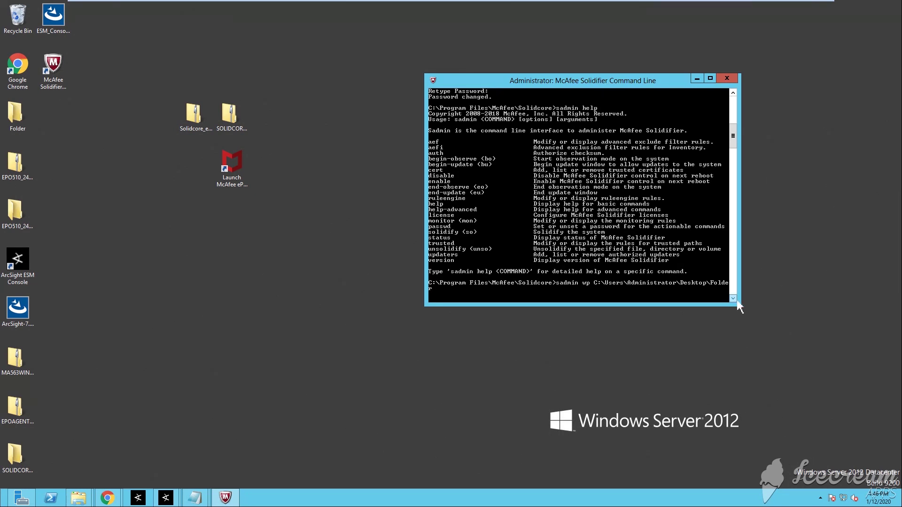
{"action": "left_click_drag", "start_coordinate": [740, 308], "coordinate": [881, 375]}
{"action": "key", "text": "Return"}
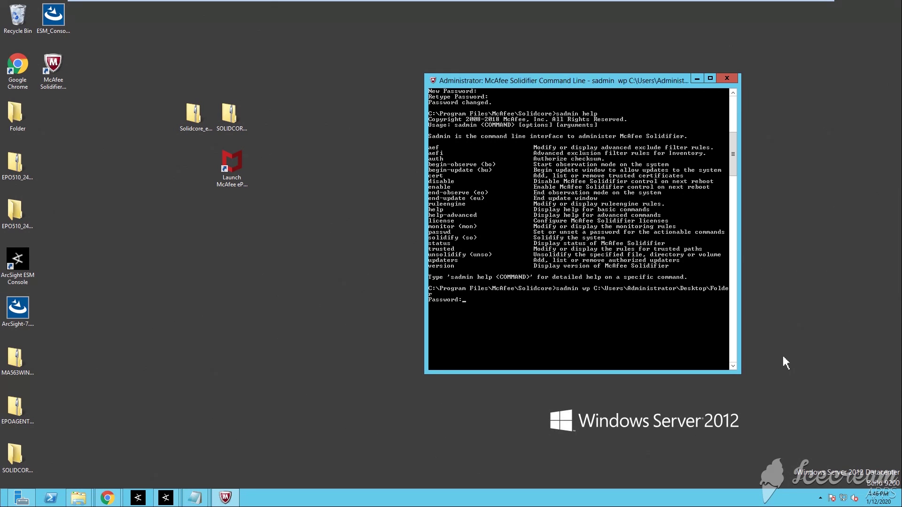
- Enter the Solidifier password for write protection, and run sadmin solidify C:\Users\Administrator\Desktop\Folder with the same authorization
{"action": "key", "text": "Return"}
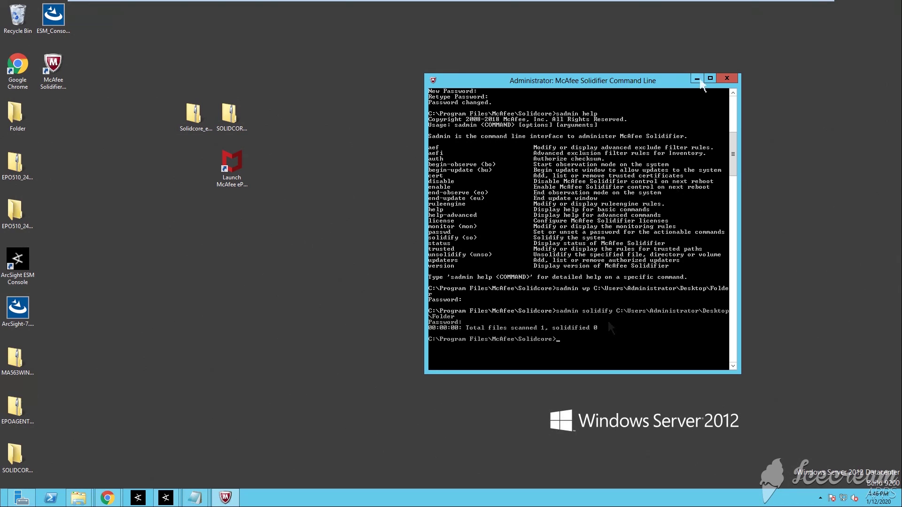
{"action": "left_click", "coordinate": [698, 79]}
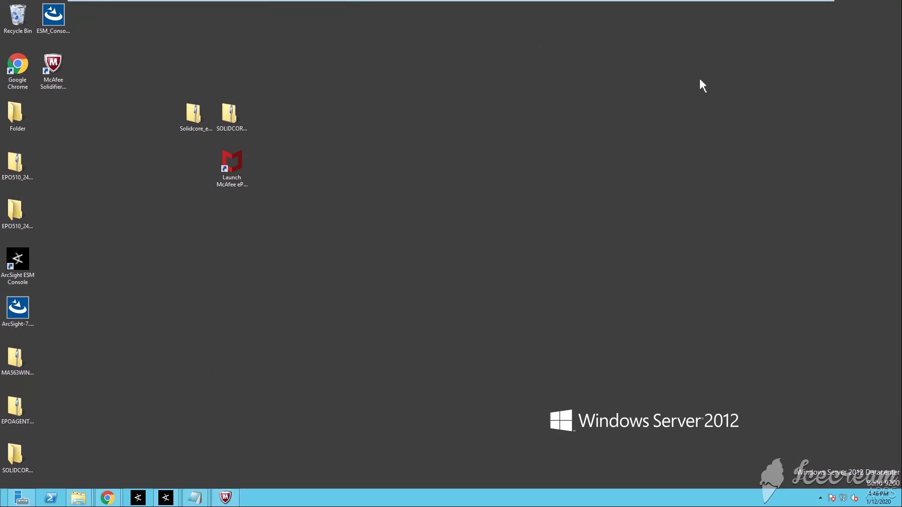
- Test the folder's protection by deleting TLS-Security-Fix.reg from the desktop Folder, and undo the deletion
{"action": "double_click", "coordinate": [30, 121]}
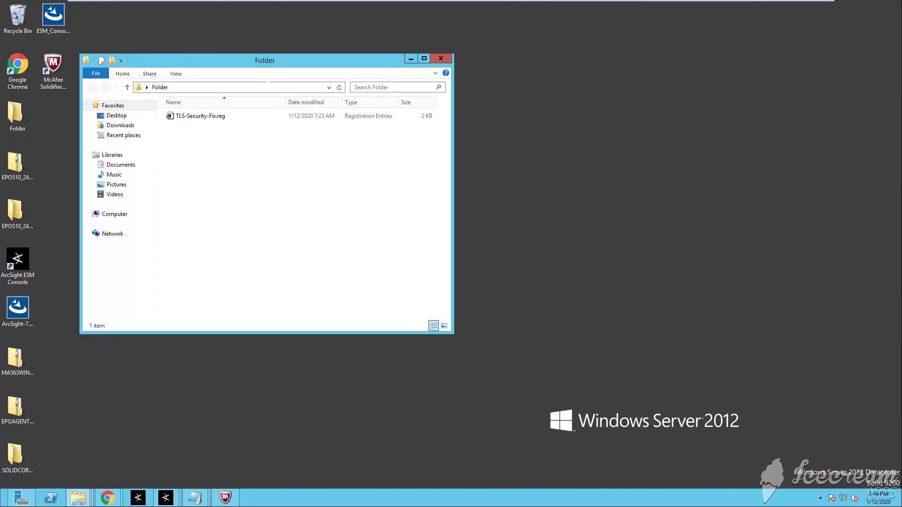
{"action": "left_click_drag", "start_coordinate": [310, 64], "coordinate": [480, 73]}
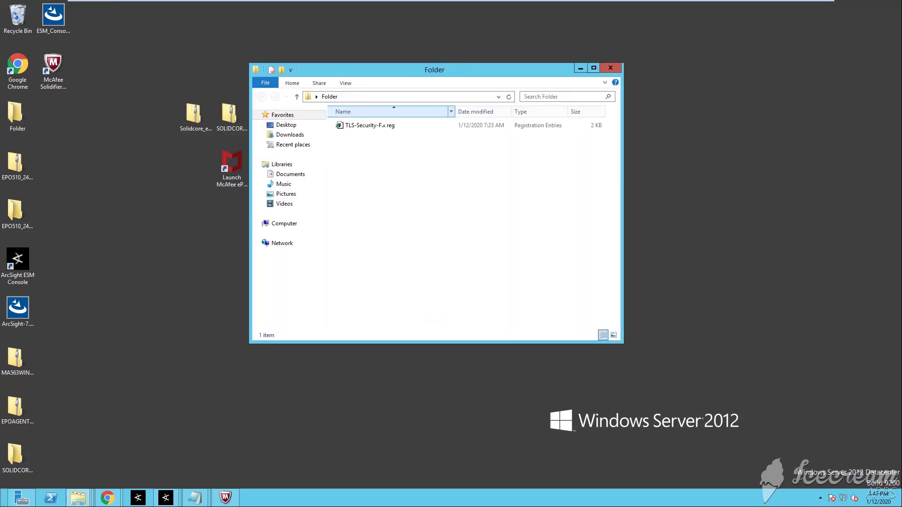
{"action": "left_click", "coordinate": [381, 126]}
{"action": "right_click", "coordinate": [381, 126]}
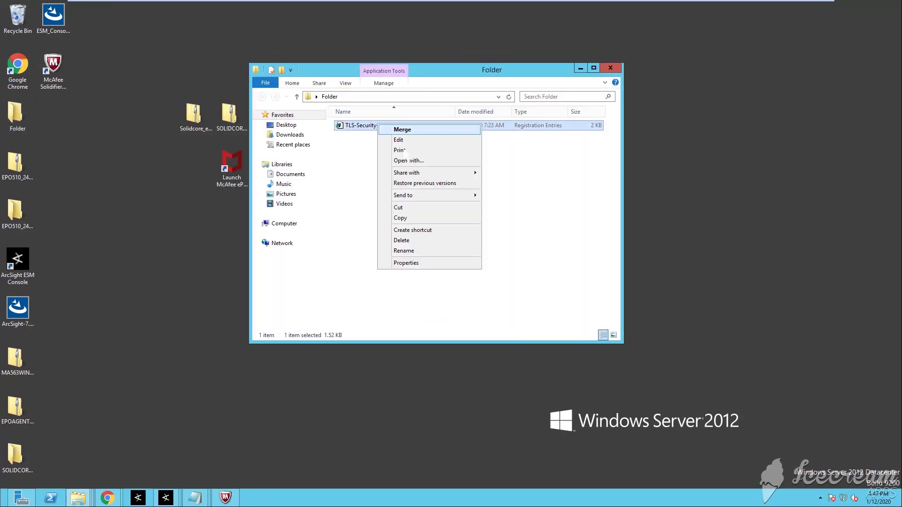
{"action": "left_click", "coordinate": [414, 239]}
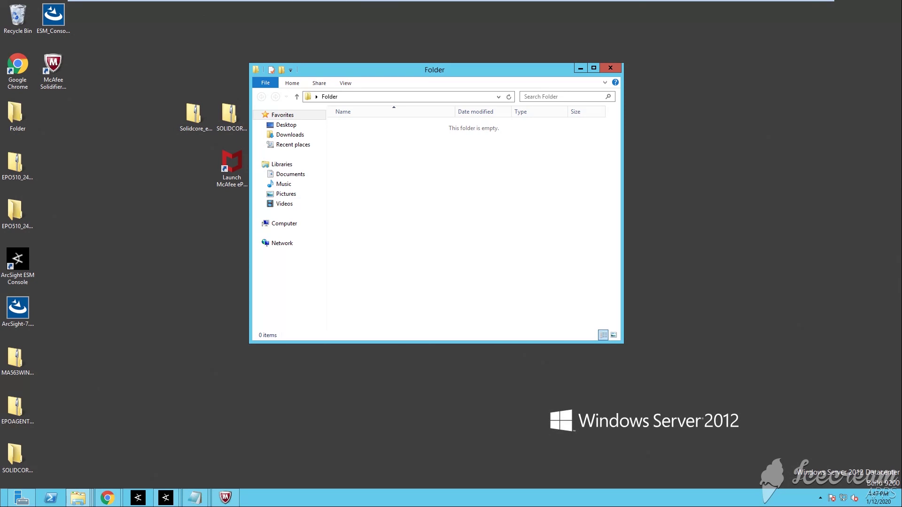
{"action": "key", "text": "ctrl+z"}
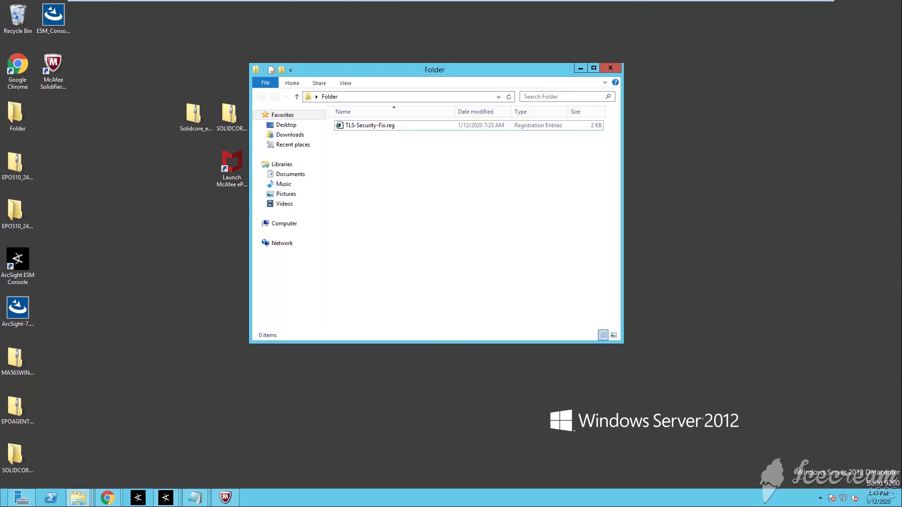
{"action": "left_click", "coordinate": [581, 68]}
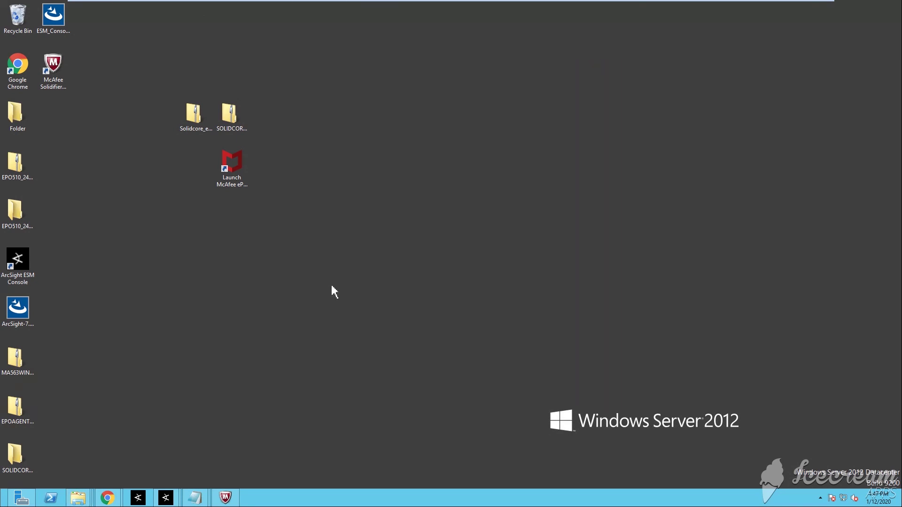
- Check the McAfee Solidifier status in its command line with sadmin status
{"action": "left_click", "coordinate": [225, 498]}
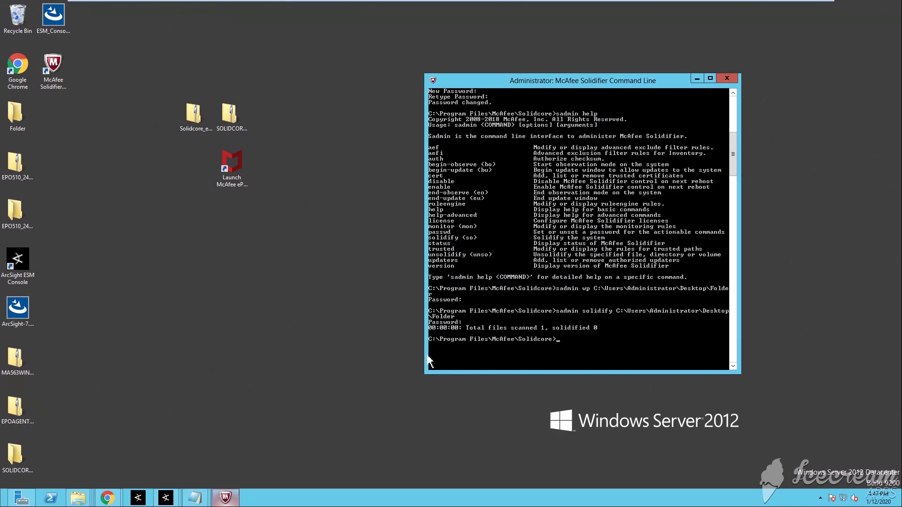
{"action": "type", "text": "sadm"}
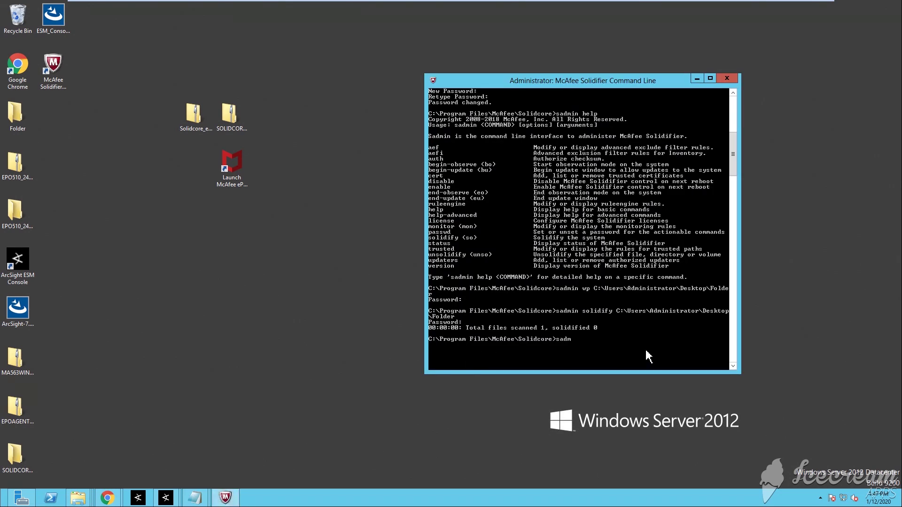
{"action": "type", "text": "in status"}
{"action": "key", "text": "Return"}
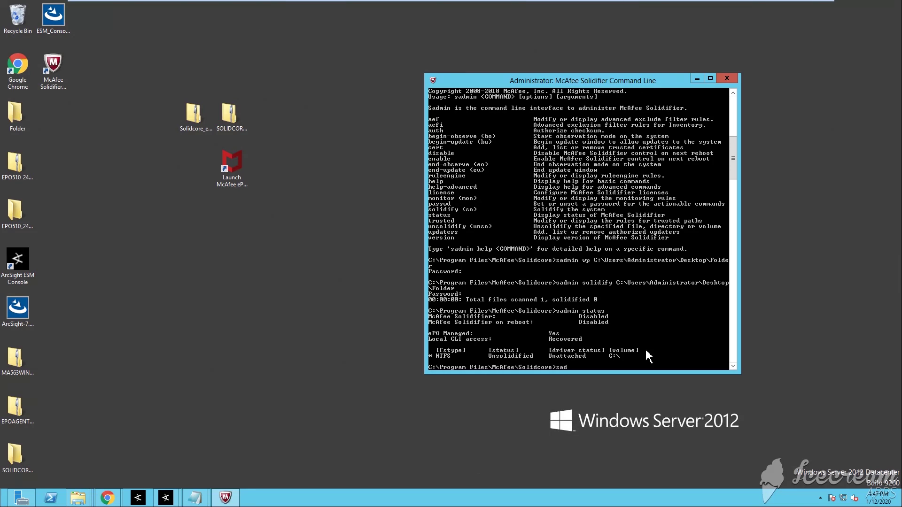
- Run sadmin enable to enable Solidifier control, authorizing it with the Solidifier password
{"action": "type", "text": "enable"}
{"action": "key", "text": "Return"}
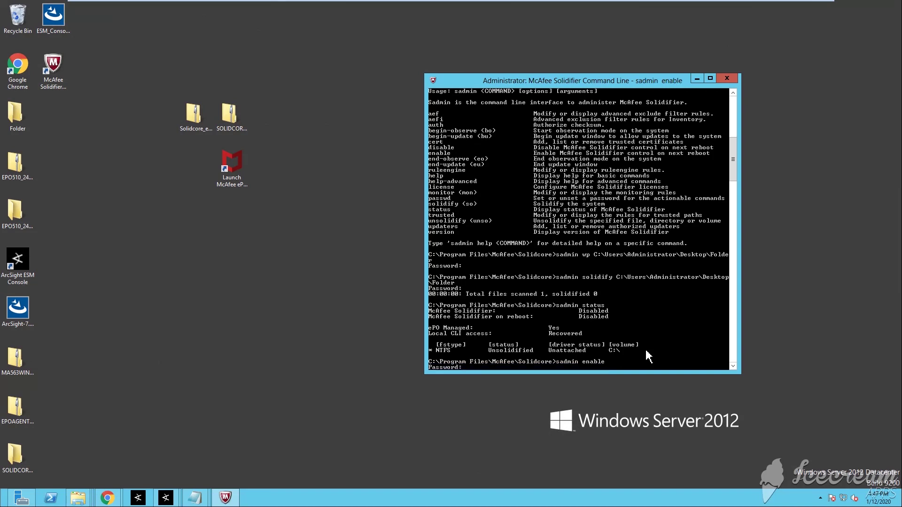
{"action": "key", "text": "Return"}
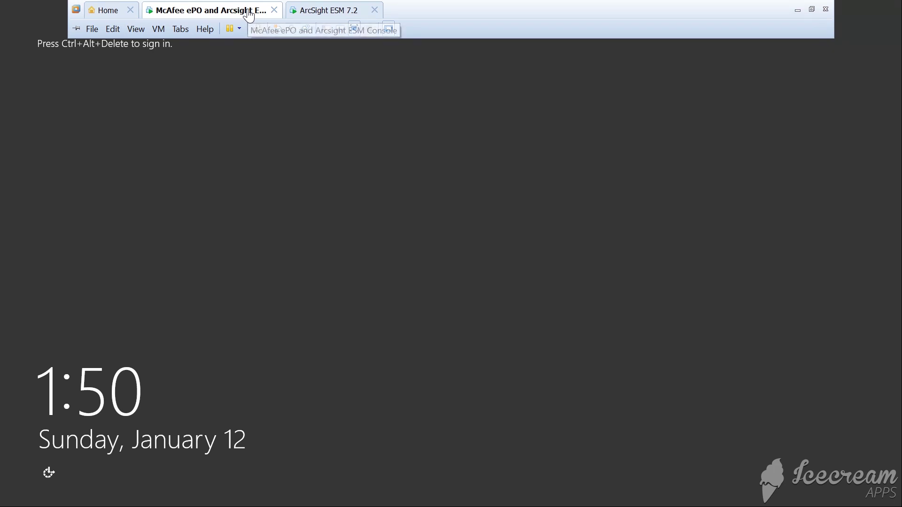
- Send Ctrl+Alt+Del to the McAfee ePO virtual machine, sign in with the Administrator account password, and dismiss Server Manager
{"action": "right_click", "coordinate": [248, 11]}
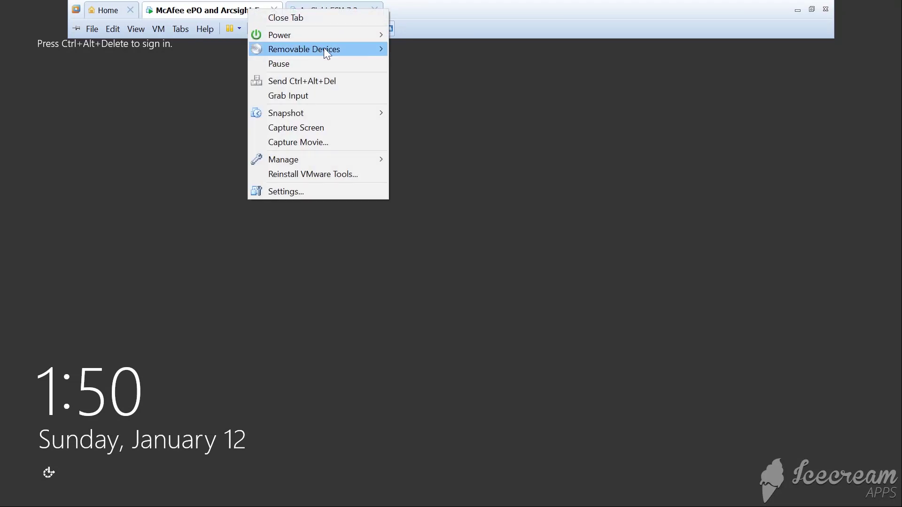
{"action": "mouse_move", "coordinate": [356, 35]}
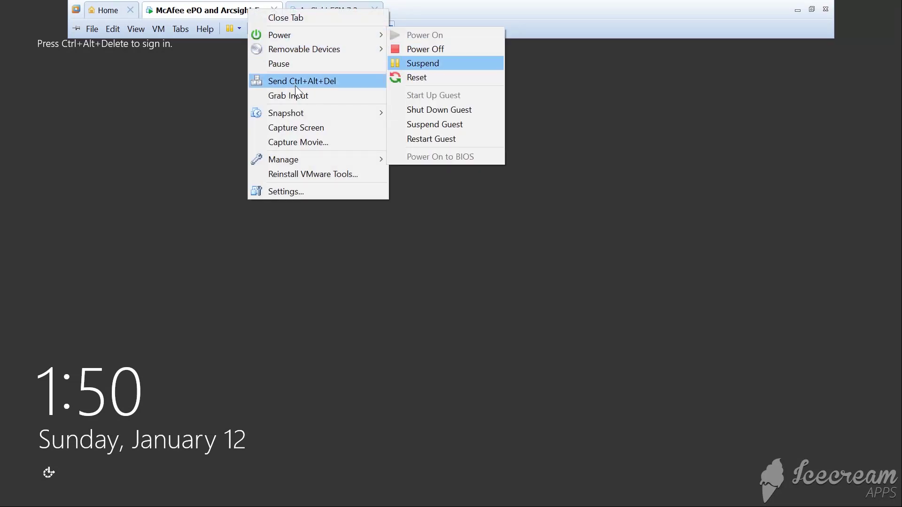
{"action": "left_click", "coordinate": [310, 86]}
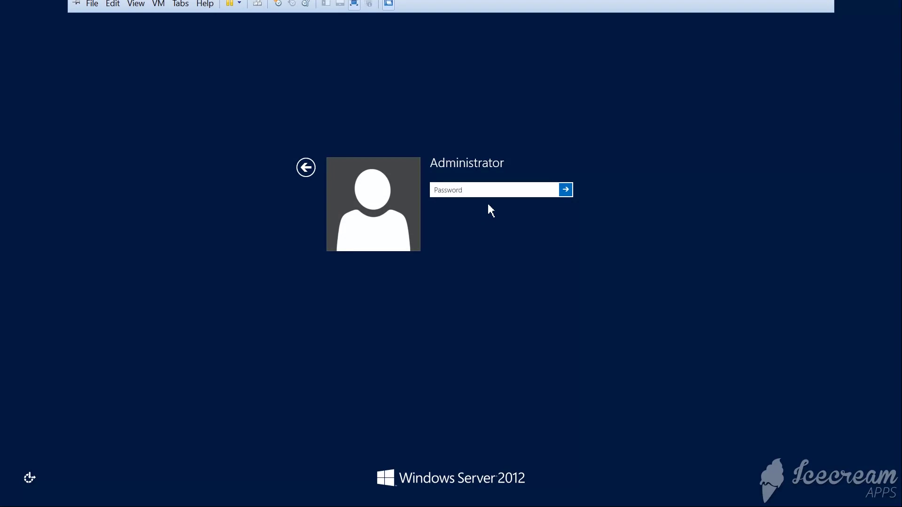
{"action": "type", "text": "********"}
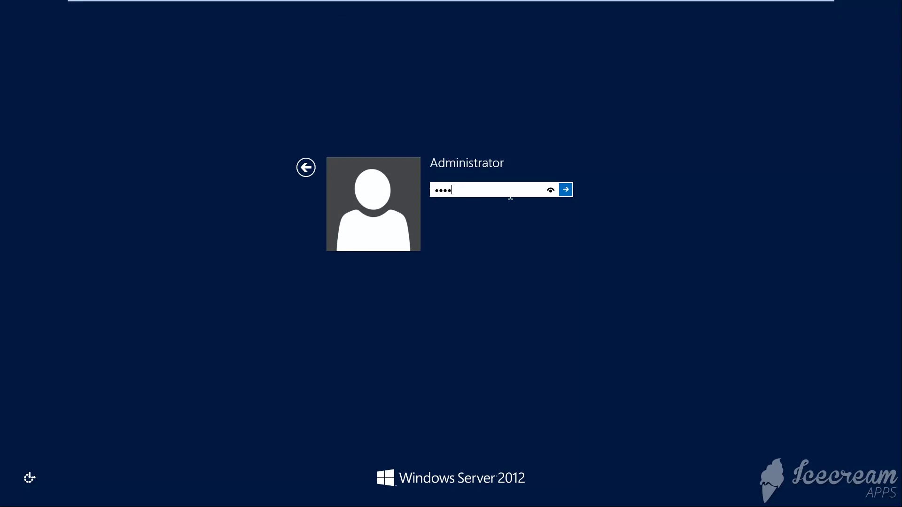
{"action": "key", "text": "Return"}
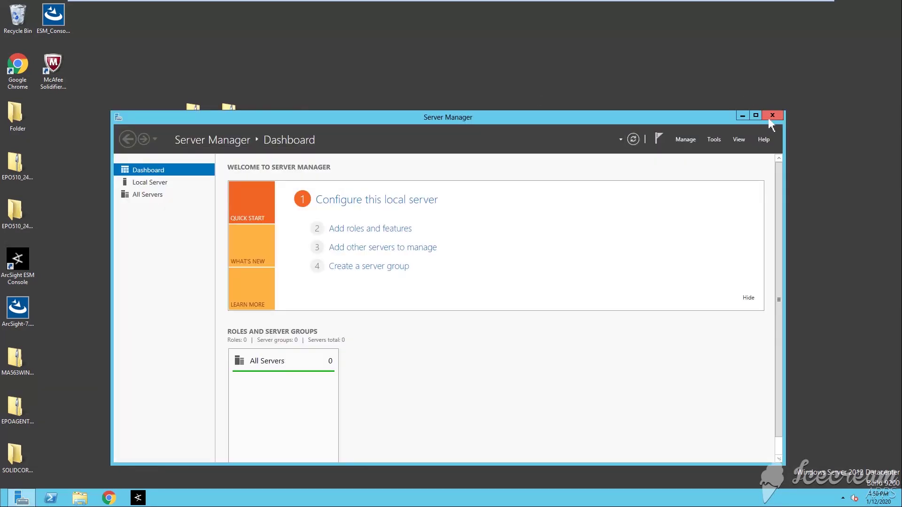
{"action": "left_click", "coordinate": [773, 115]}
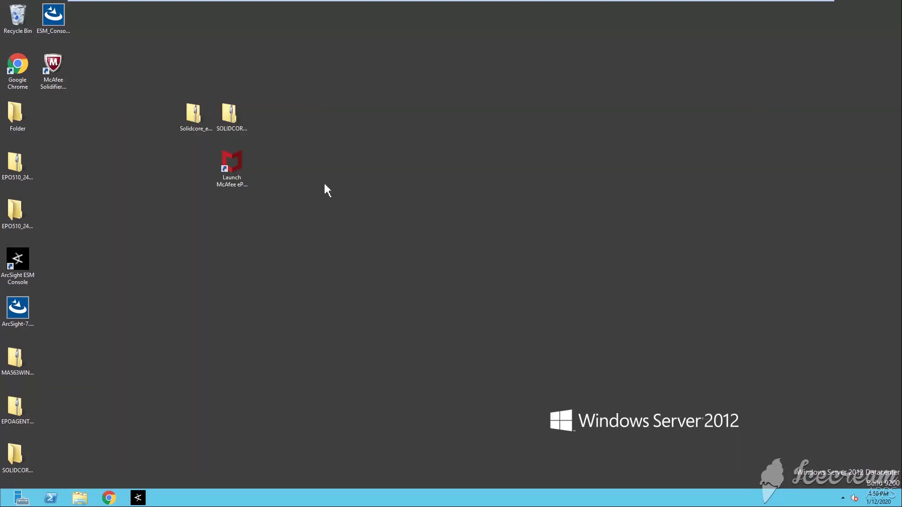
- Open the McAfee Solidifier Command Line as administrator and check the protection status with sadmin status
{"action": "left_click", "coordinate": [69, 66]}
{"action": "right_click", "coordinate": [70, 65]}
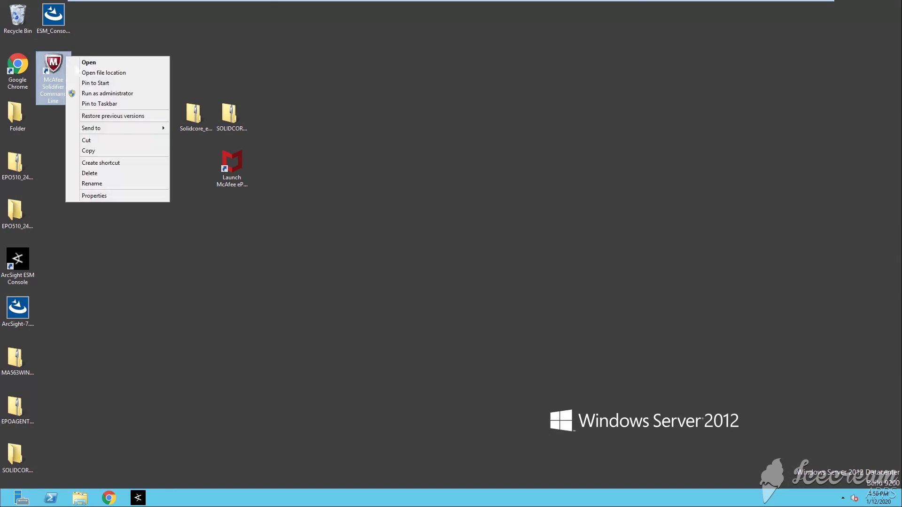
{"action": "left_click", "coordinate": [115, 91]}
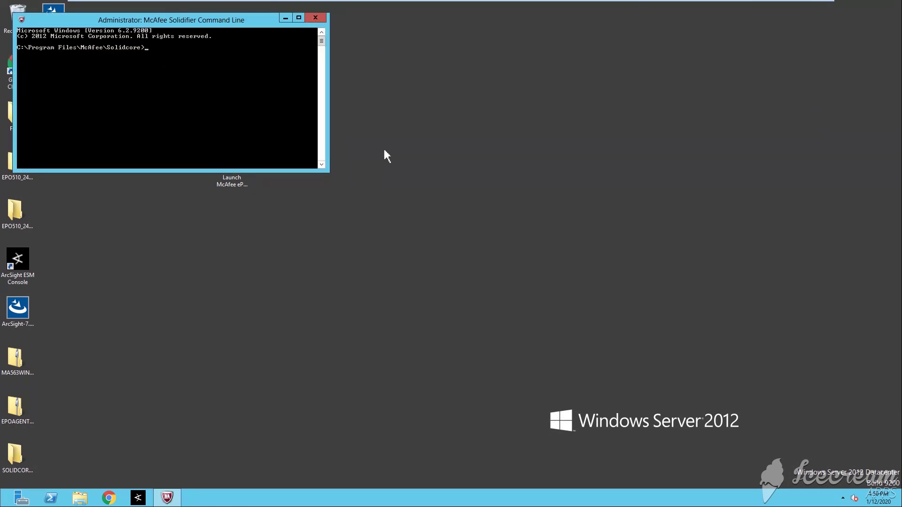
{"action": "type", "text": "sadmin status"}
{"action": "key", "text": "Return"}
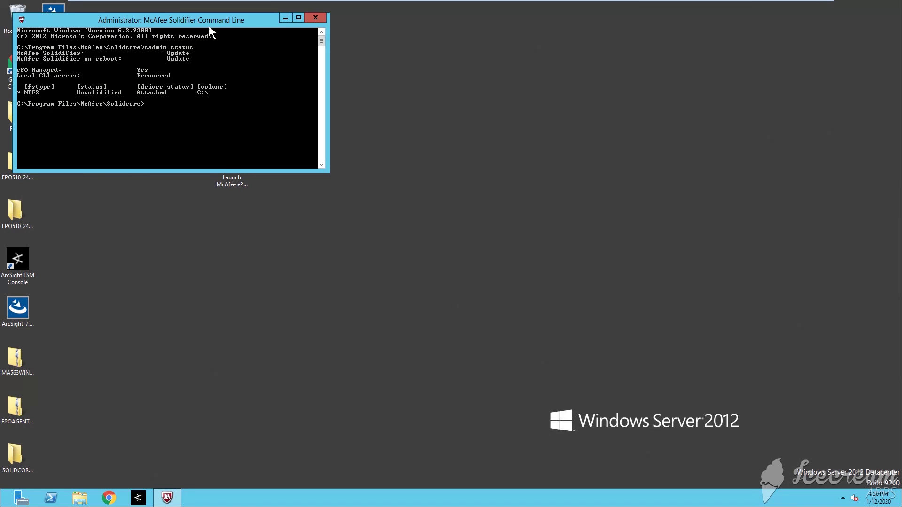
{"action": "left_click_drag", "start_coordinate": [210, 29], "coordinate": [413, 155]}
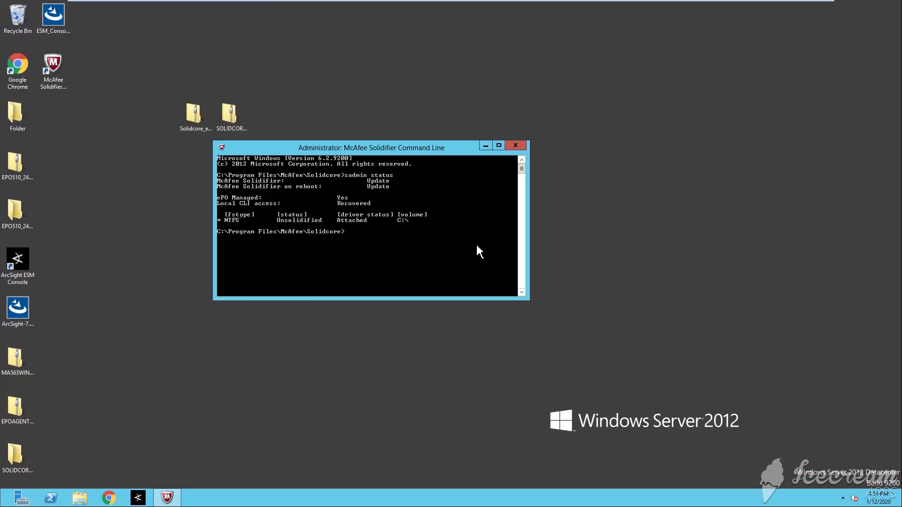
- Try to enable Solidifier control again with sadmin enable, entering the Solidifier password
{"action": "type", "text": "sadmin enable"}
{"action": "key", "text": "Return"}
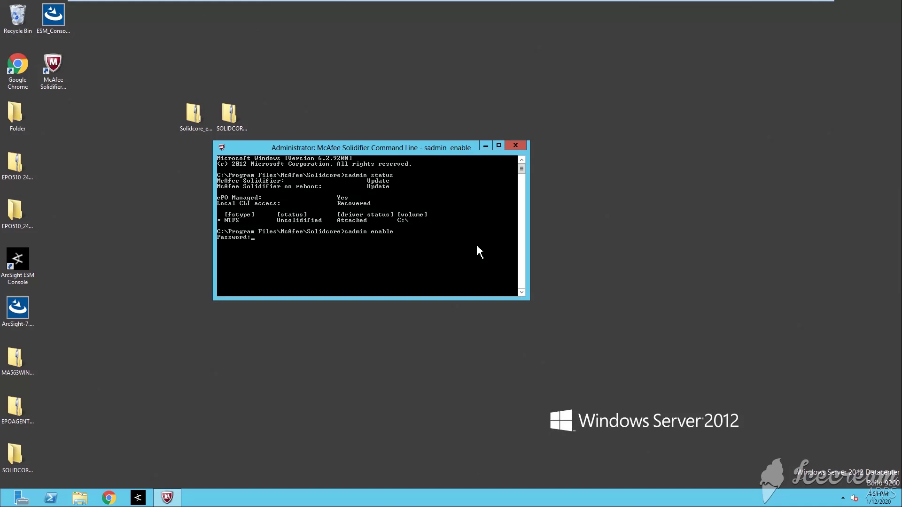
{"action": "key", "text": "Return"}
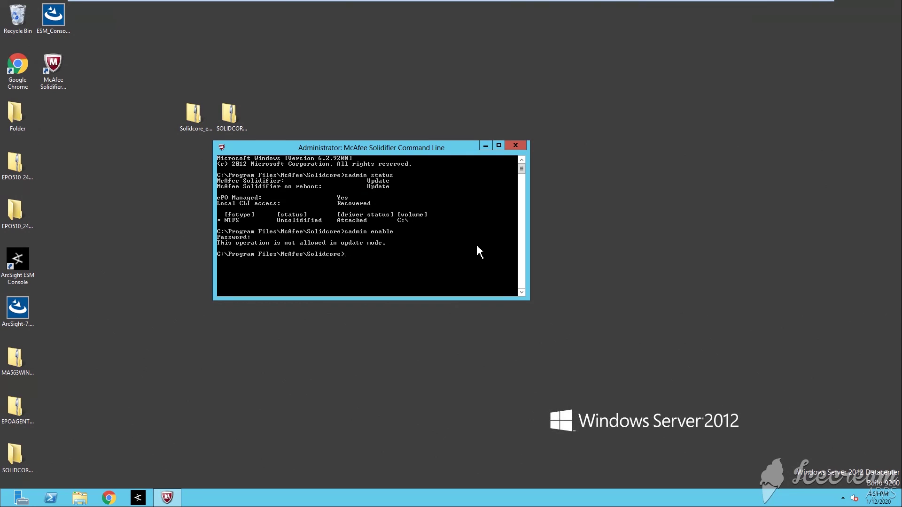
- Display the basic Solidifier commands with sadmin help and examine the list for commands that control update mode
{"action": "type", "text": "admin sta"}
{"action": "key", "text": "BackSpace"}
{"action": "key", "text": "BackSpace"}
{"action": "key", "text": "BackSpace"}
{"action": "type", "text": "help"}
{"action": "key", "text": "Return"}
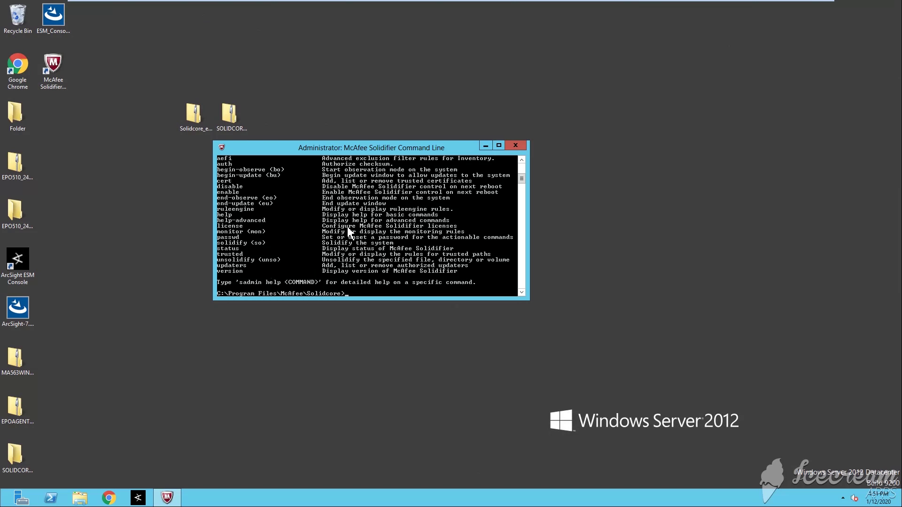
{"action": "scroll", "coordinate": [528, 172], "scroll_direction": "up", "scroll_amount": 1}
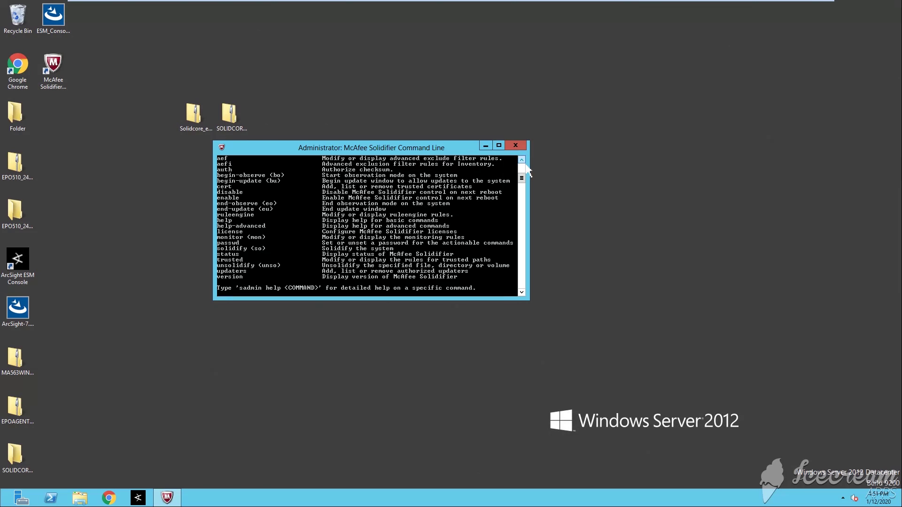
{"action": "scroll", "coordinate": [528, 172], "scroll_direction": "up", "scroll_amount": 2}
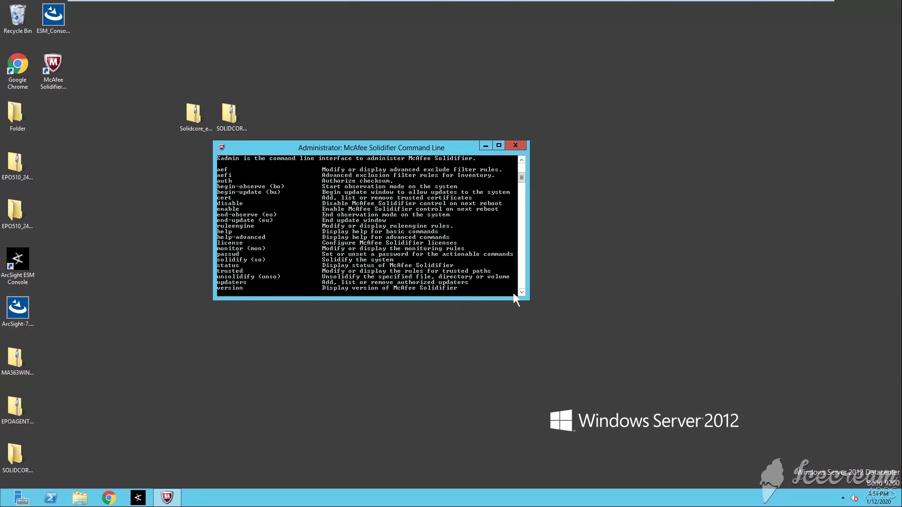
- End the Solidifier update mode with sadmin eu, entering the Solidifier password
{"action": "scroll", "coordinate": [523, 297], "scroll_direction": "down", "scroll_amount": 3}
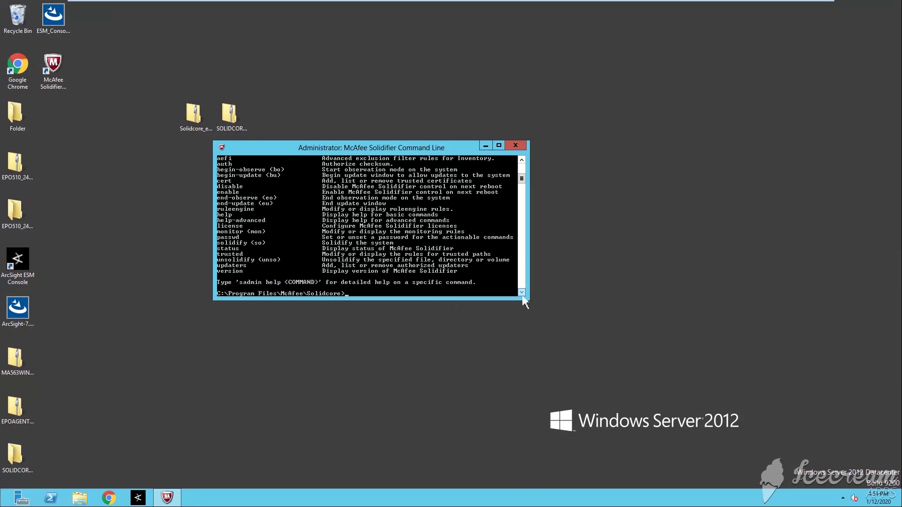
{"action": "scroll", "coordinate": [523, 299], "scroll_direction": "down", "scroll_amount": 1}
{"action": "type", "text": "sadmin"}
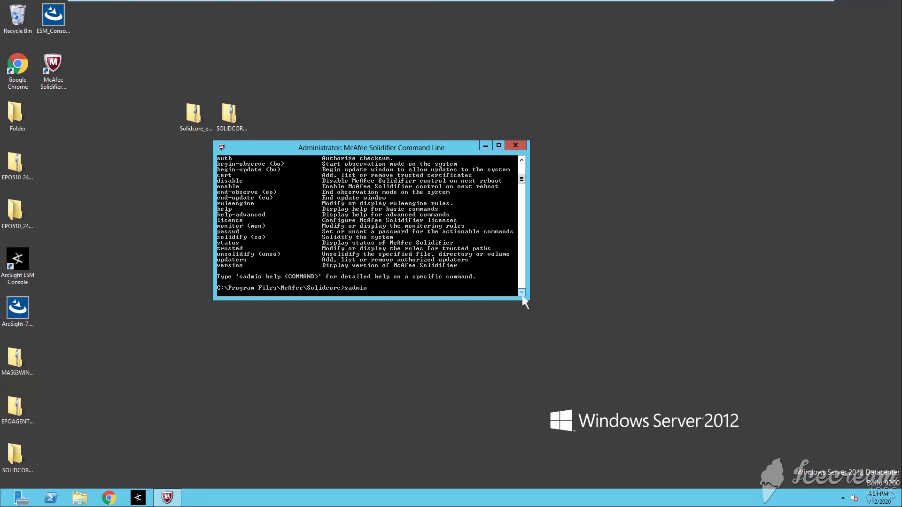
{"action": "type", "text": "u"}
{"action": "key", "text": "Return"}
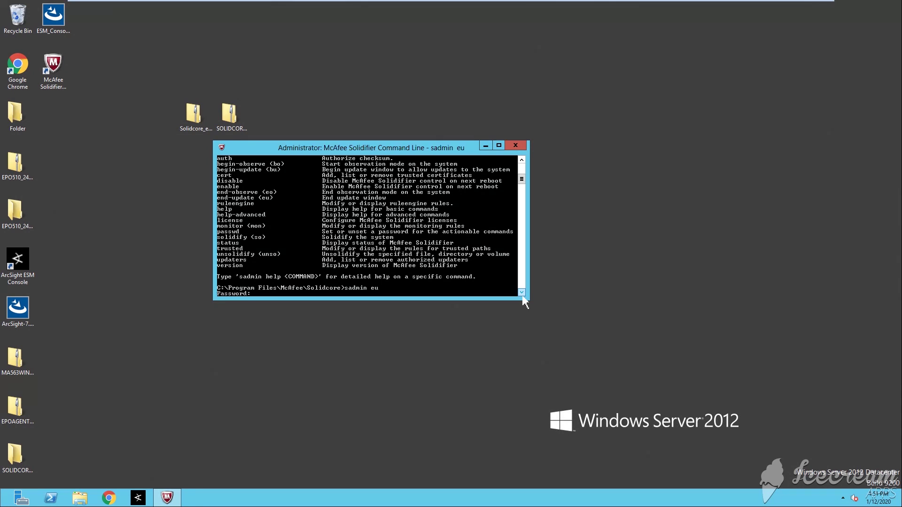
{"action": "key", "text": "Return"}
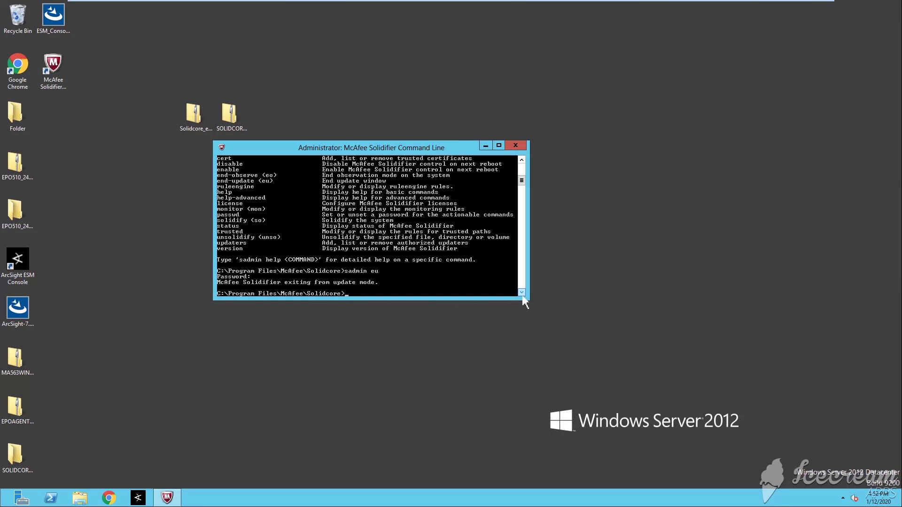
- Enable Solidifier control with sadmin enable, entering the Solidifier password, and check the protection with sadmin status
{"action": "key", "text": "Up"}
{"action": "type", "text": "enable"}
{"action": "key", "text": "Return"}
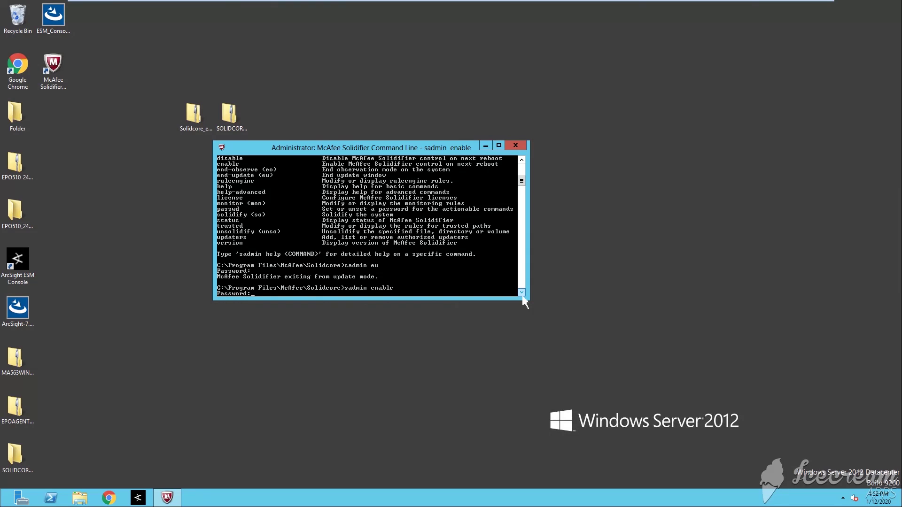
{"action": "key", "text": "Return"}
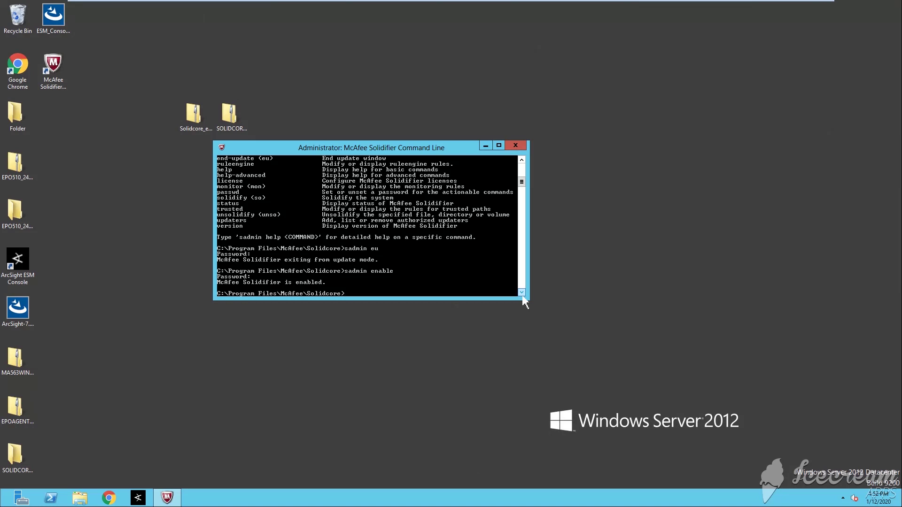
{"action": "type", "text": "sadmin status"}
{"action": "key", "text": "Return"}
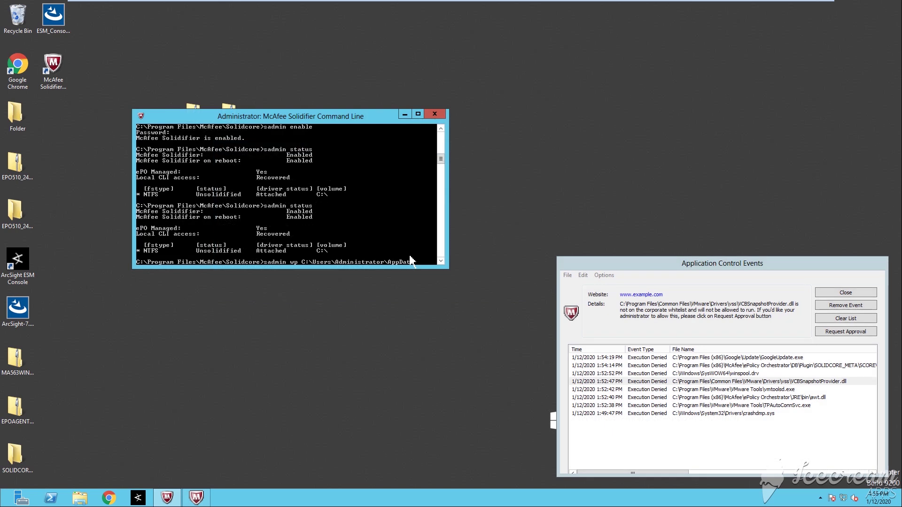
- Write-protect C:\Users\Administrator\Desktop\Folder with sadmin wp, entering the Solidifier password
{"action": "key", "text": "Tab"}
{"action": "key", "text": "Tab"}
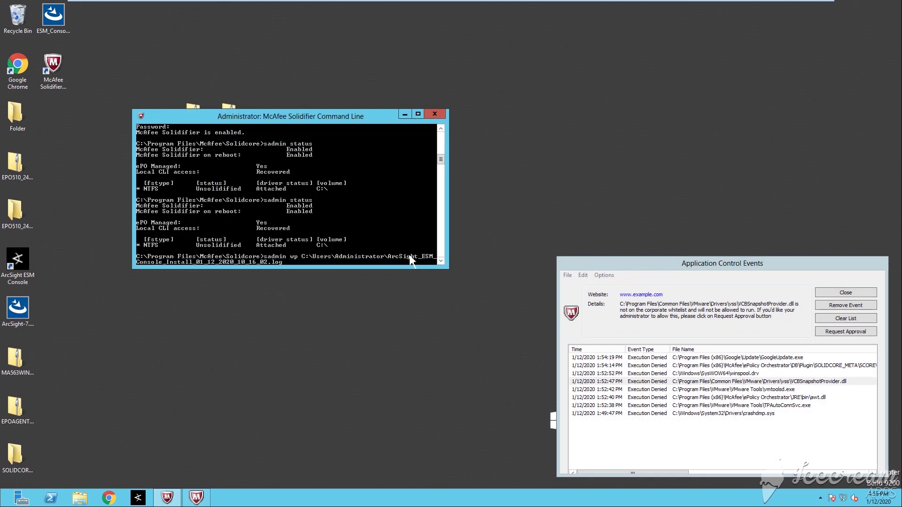
{"action": "key", "text": "Tab"}
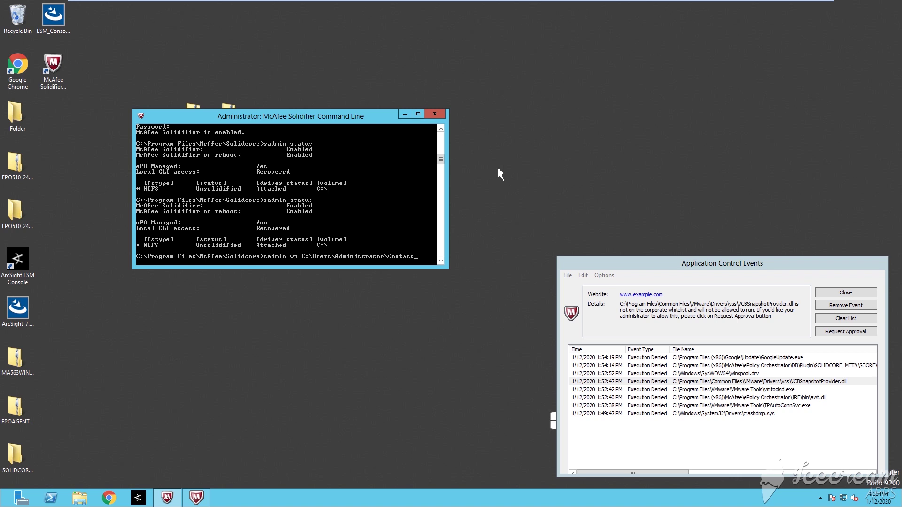
{"action": "key", "text": "BackSpace"}
{"action": "key", "text": "BackSpace"}
{"action": "key", "text": "BackSpace"}
{"action": "key", "text": "BackSpace"}
{"action": "key", "text": "BackSpace"}
{"action": "key", "text": "BackSpace"}
{"action": "key", "text": "BackSpace"}
{"action": "key", "text": "BackSpace"}
{"action": "type", "text": "F"}
{"action": "key", "text": "Tab"}
{"action": "key", "text": "BackSpace"}
{"action": "key", "text": "BackSpace"}
{"action": "key", "text": "BackSpace"}
{"action": "key", "text": "BackSpace"}
{"action": "key", "text": "BackSpace"}
{"action": "key", "text": "BackSpace"}
{"action": "key", "text": "BackSpace"}
{"action": "key", "text": "BackSpace"}
{"action": "key", "text": "BackSpace"}
{"action": "type", "text": "D"}
{"action": "key", "text": "Tab"}
{"action": "type", "text": "\\F"}
{"action": "key", "text": "Tab"}
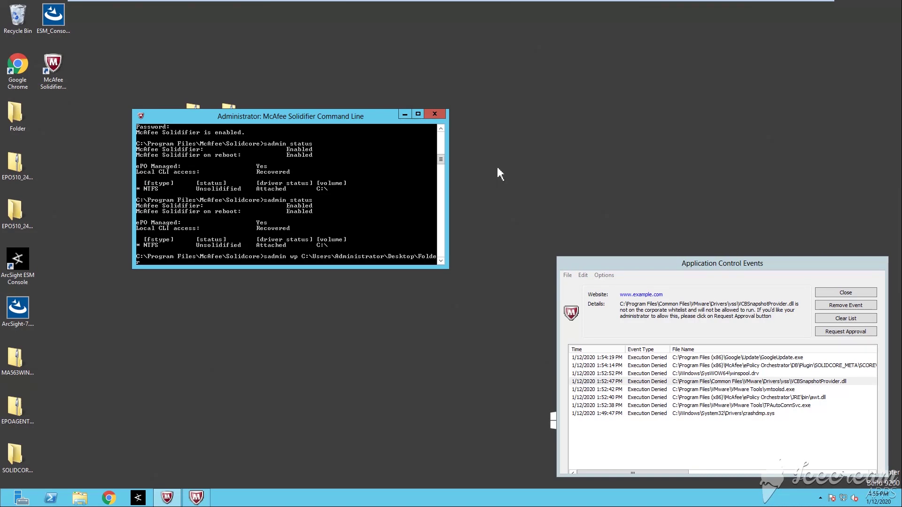
{"action": "key", "text": "Return"}
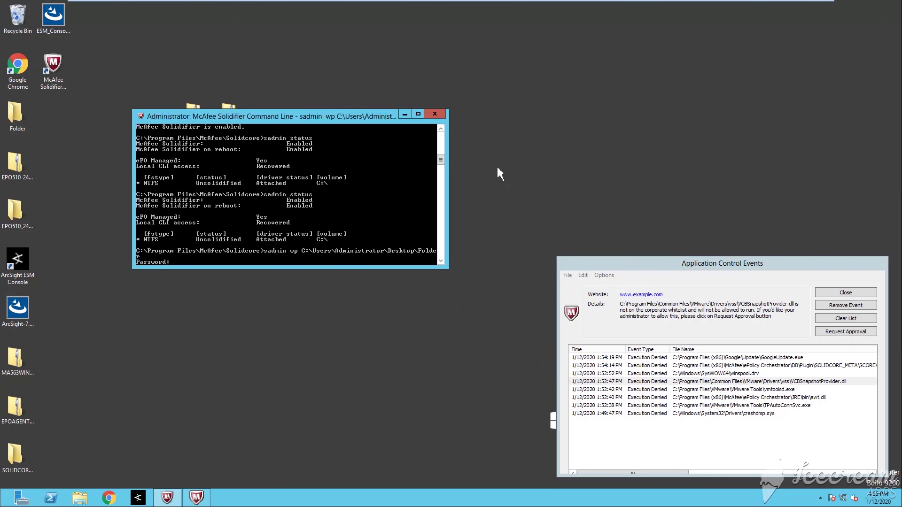
{"action": "key", "text": "Return"}
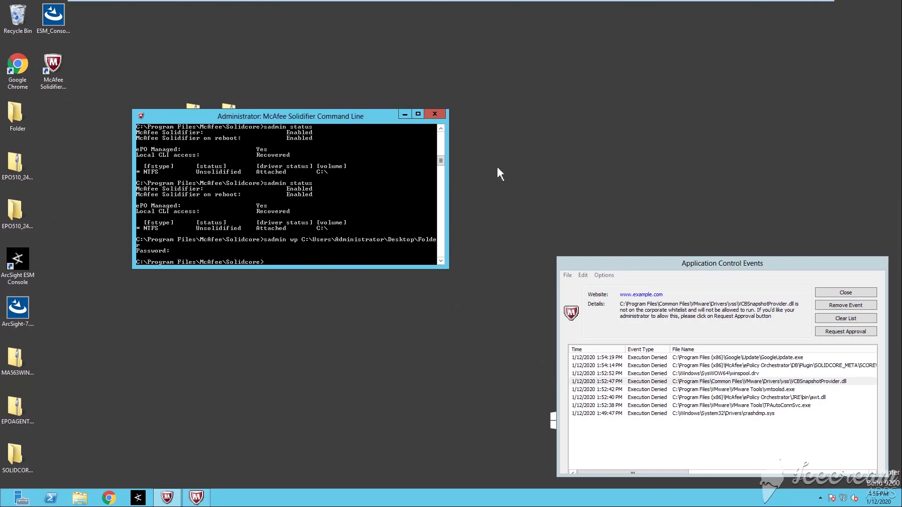
- Test the write protection by trying to delete TLS-Security-Fix.reg from the desktop folder named Folder, and skip the file when access is denied
{"action": "left_click_drag", "start_coordinate": [339, 119], "coordinate": [578, 45]}
{"action": "double_click", "coordinate": [18, 117]}
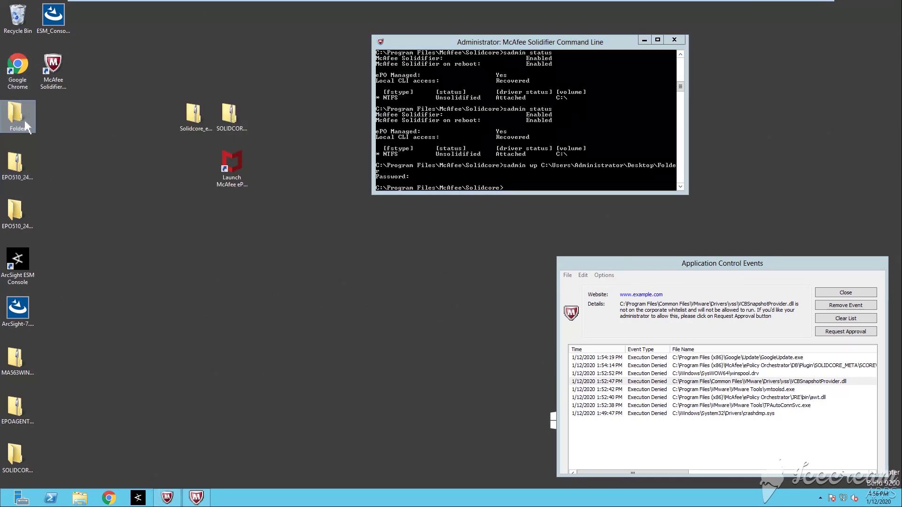
{"action": "left_click", "coordinate": [260, 148]}
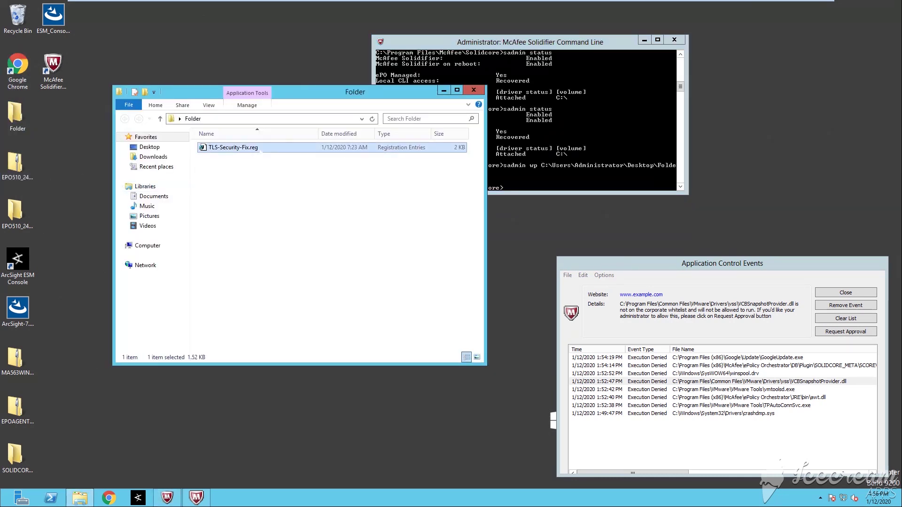
{"action": "right_click", "coordinate": [260, 148]}
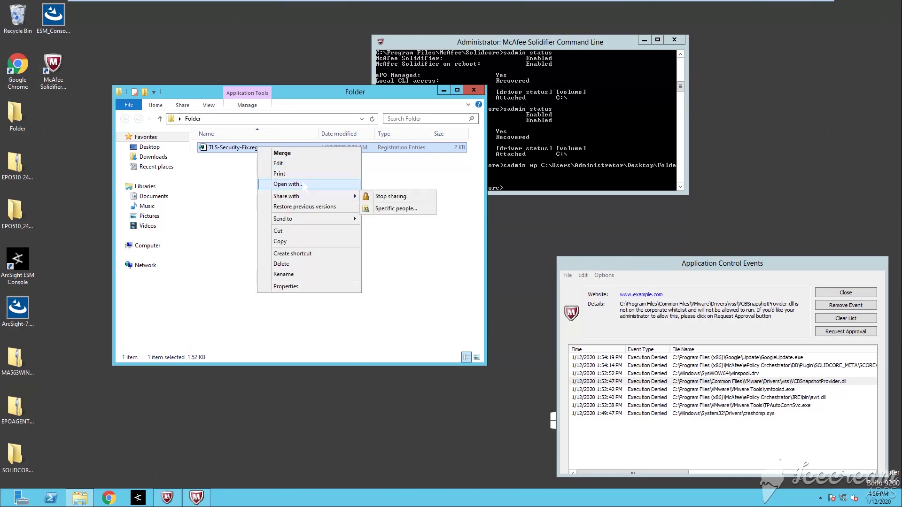
{"action": "left_click", "coordinate": [282, 264]}
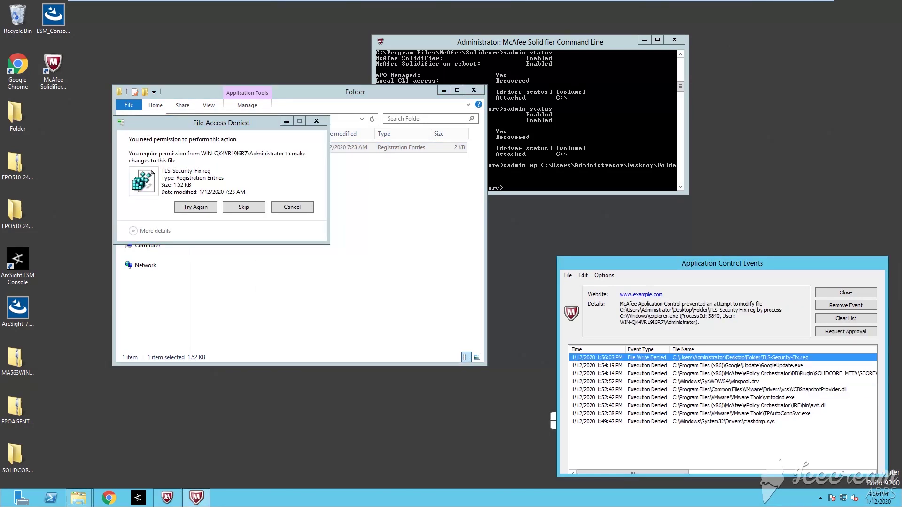
{"action": "left_click_drag", "start_coordinate": [264, 127], "coordinate": [337, 137]}
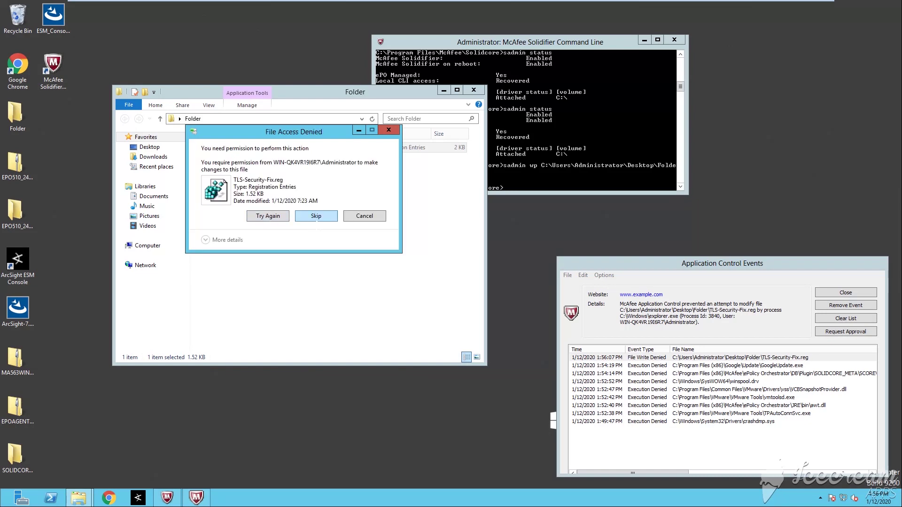
{"action": "left_click", "coordinate": [315, 216]}
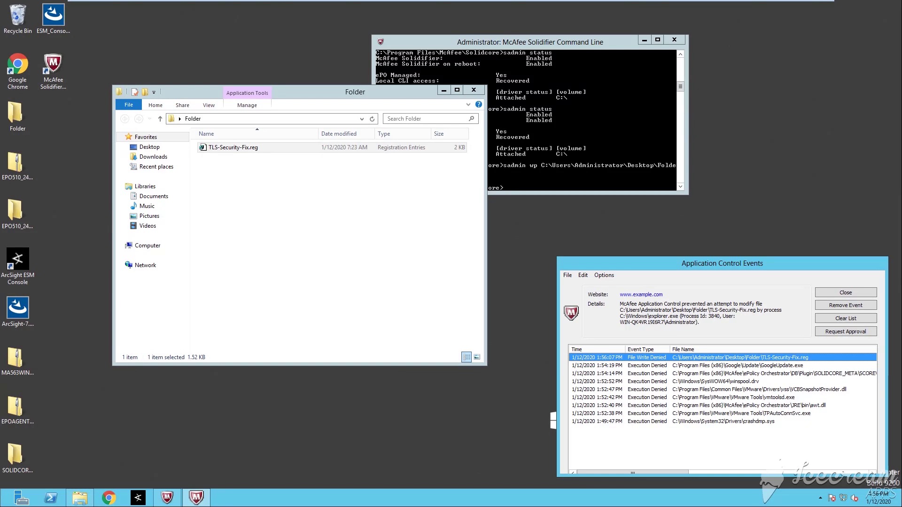
- Dismiss the notepad.exe Bad Image error and close Server Manager
{"action": "left_click", "coordinate": [896, 229]}
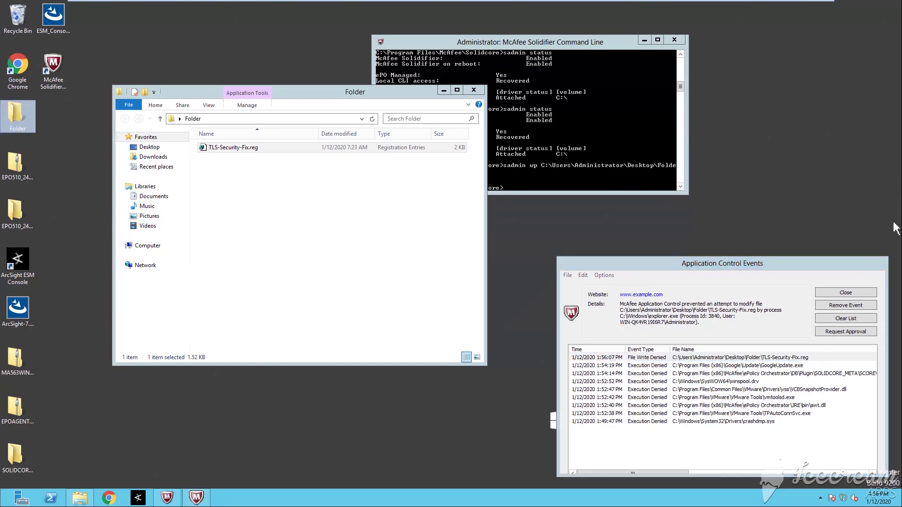
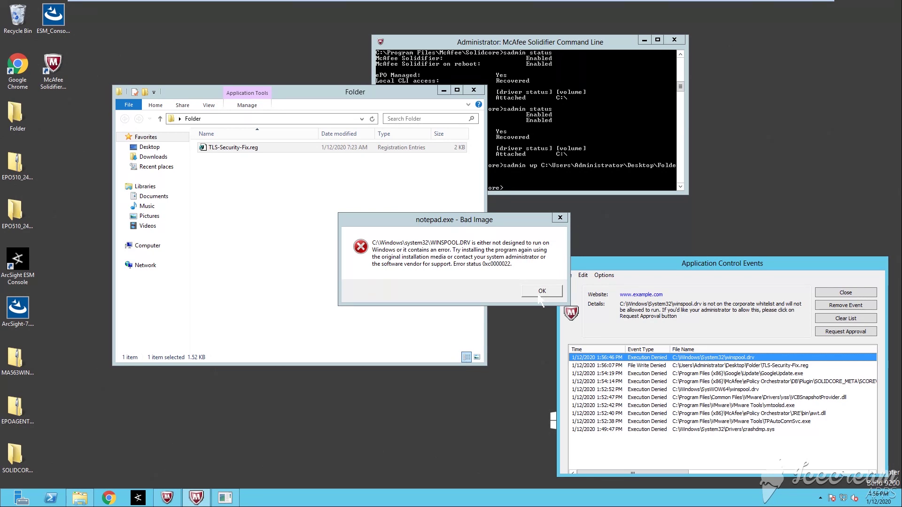
{"action": "left_click", "coordinate": [541, 293]}
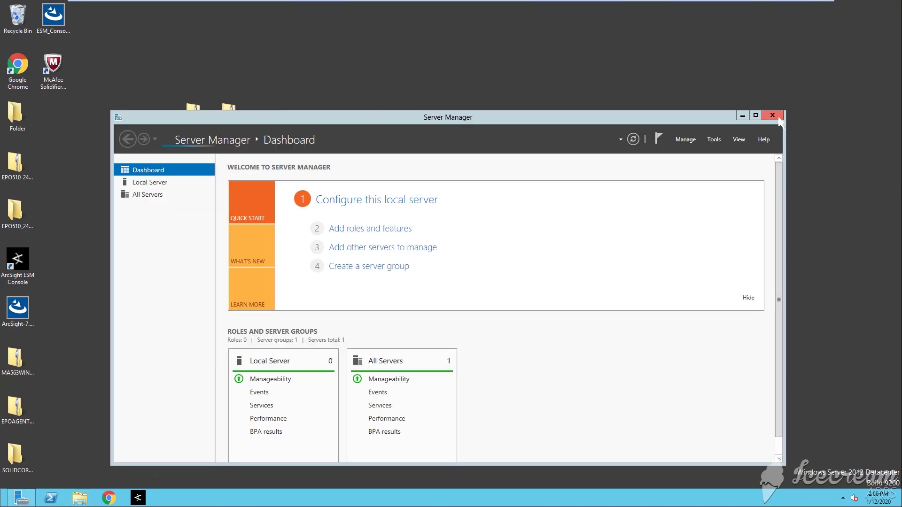
{"action": "left_click", "coordinate": [773, 115]}
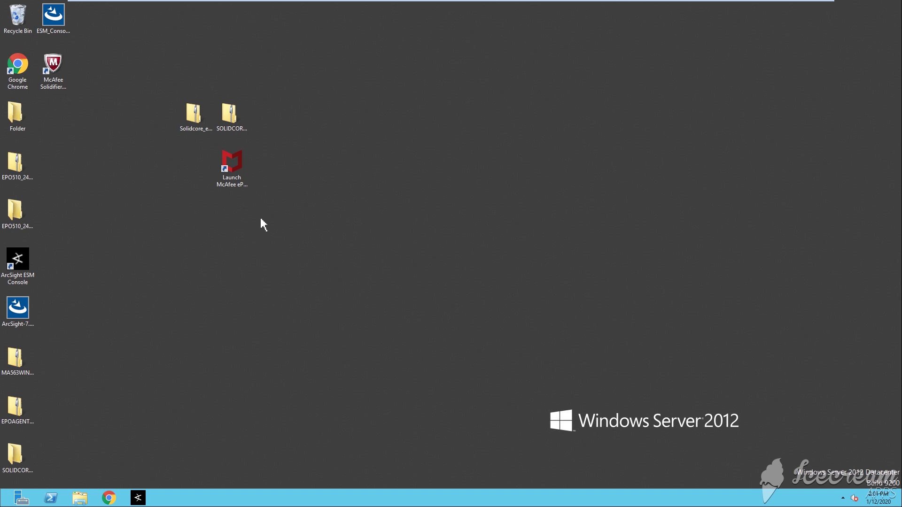
- Open the McAfee Solidifier Command Line as administrator and check the protection status with sadmin status
{"action": "right_click", "coordinate": [61, 57]}
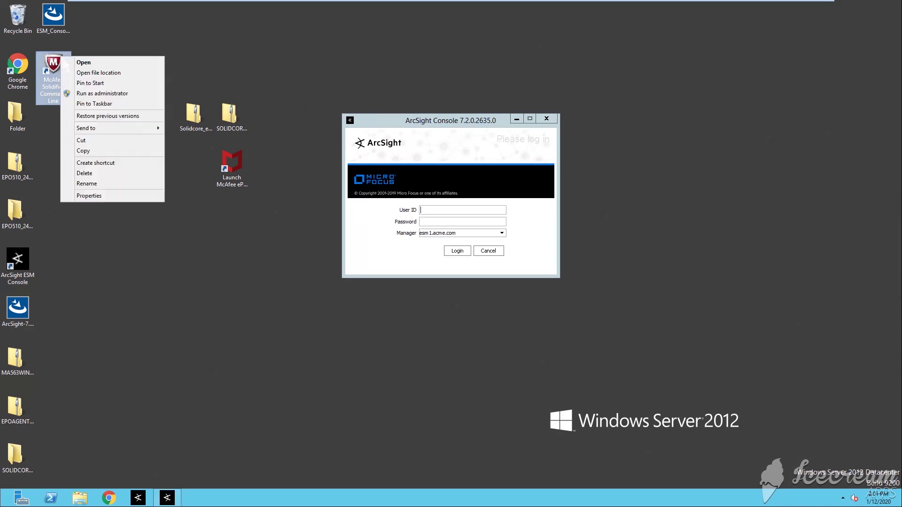
{"action": "left_click", "coordinate": [105, 92]}
{"action": "type", "text": "sadmin"}
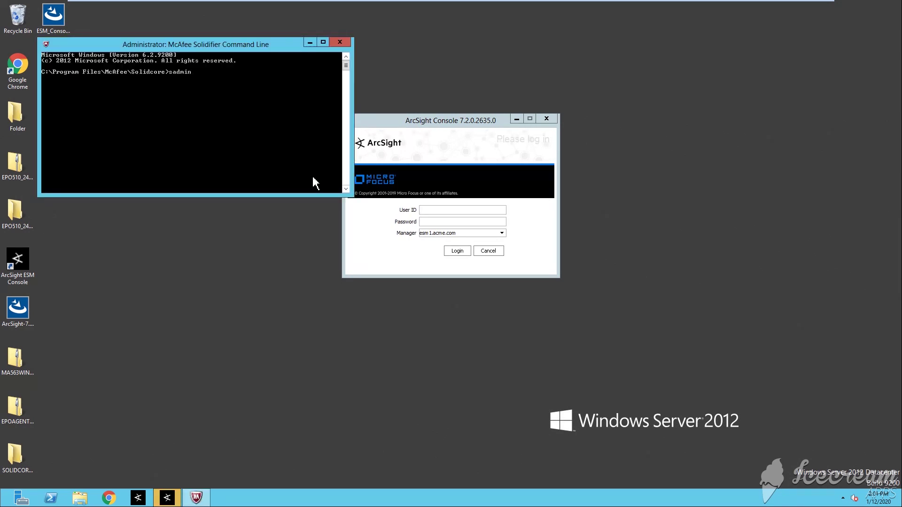
{"action": "type", "text": " status"}
{"action": "key", "text": "Return"}
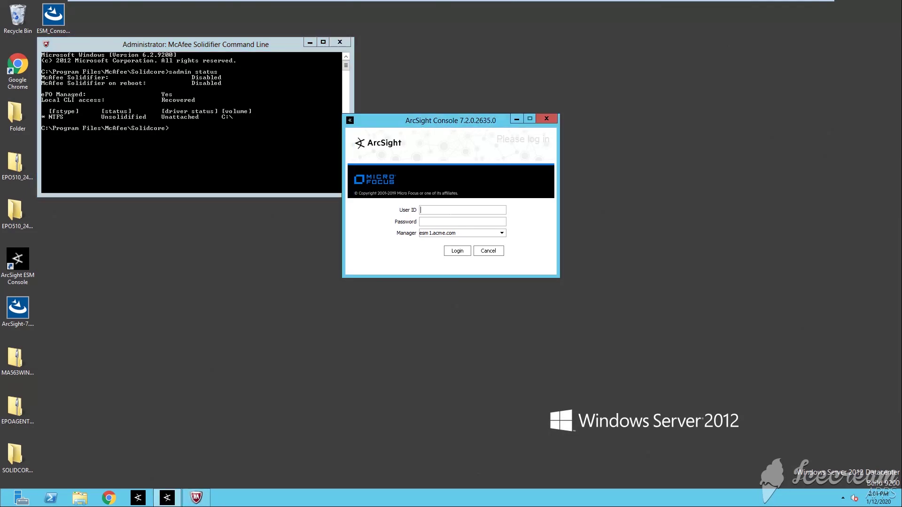
- Log in to the ArcSight Console as admin with the account password, and minimize the Solidifier command line window
{"action": "type", "text": "dmin"}
{"action": "key", "text": "Tab"}
{"action": "type", "text": "********"}
{"action": "key", "text": "Return"}
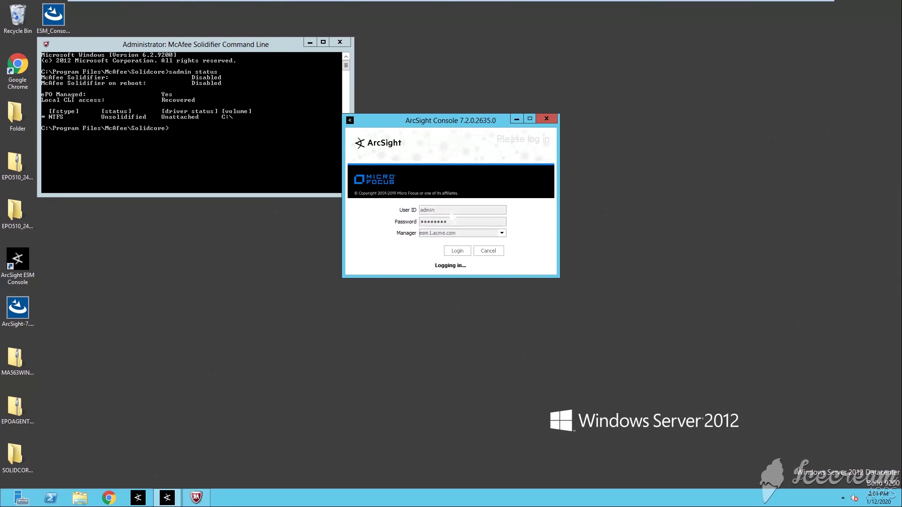
{"action": "left_click", "coordinate": [310, 46]}
{"action": "left_click", "coordinate": [311, 46]}
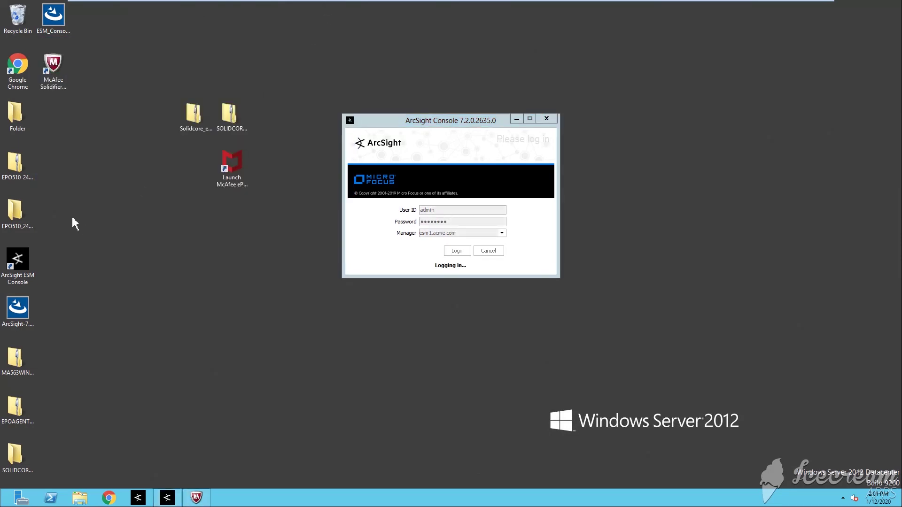
- Delete TLS-Security-Fix.reg from the desktop folder named Folder, undo the deletion, and close the folder
{"action": "double_click", "coordinate": [24, 128]}
{"action": "left_click", "coordinate": [233, 147]}
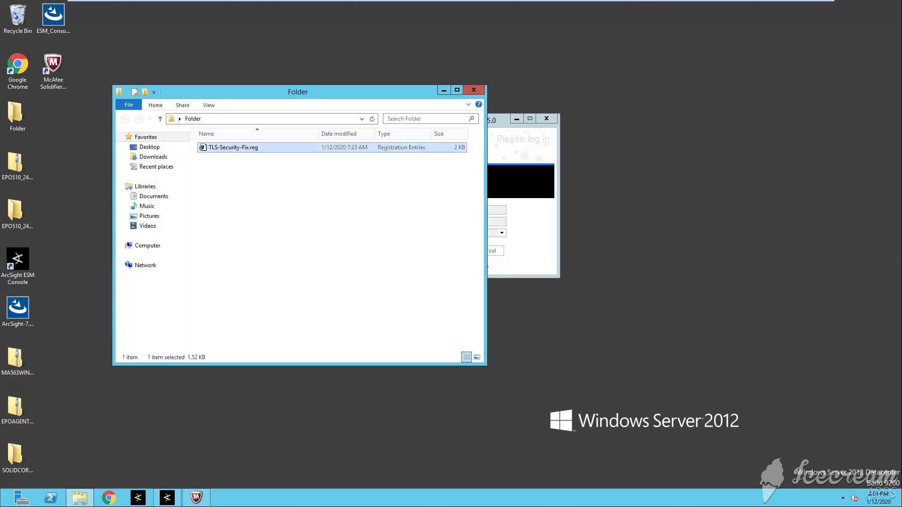
{"action": "right_click", "coordinate": [250, 148]}
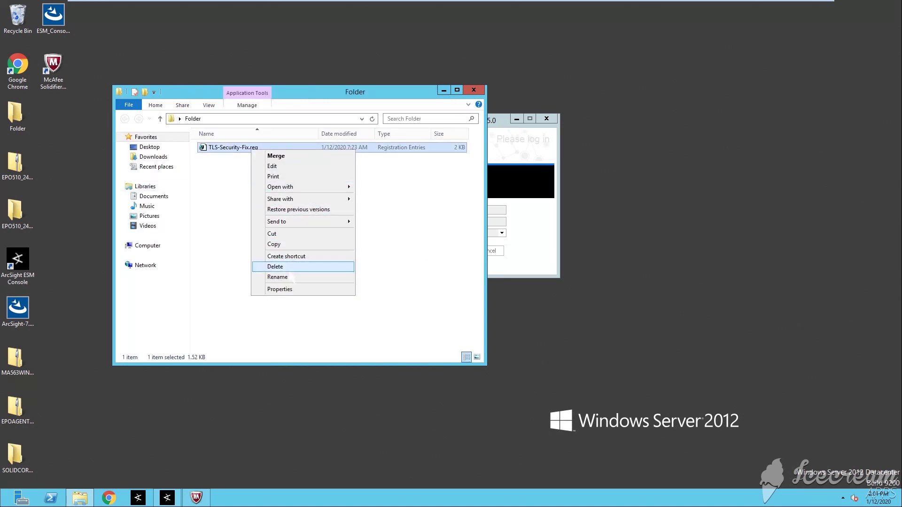
{"action": "left_click", "coordinate": [275, 264]}
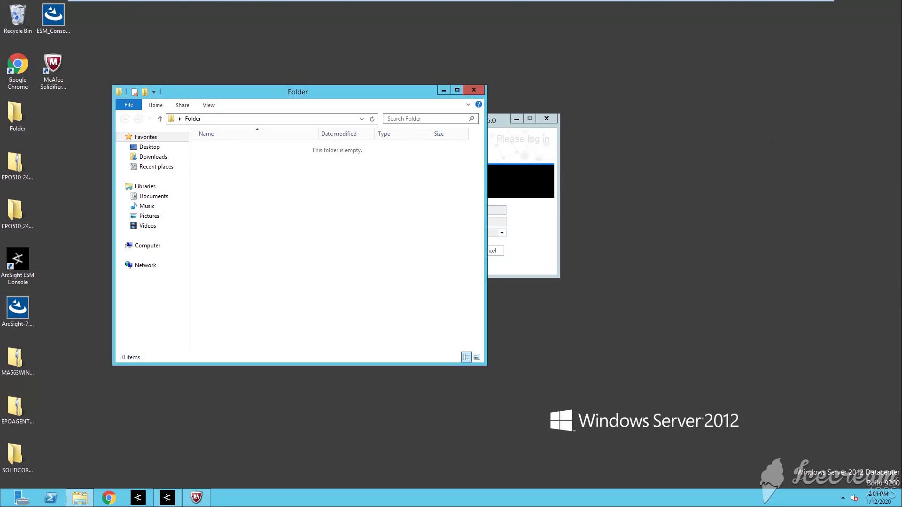
{"action": "key", "text": "ctrl+z"}
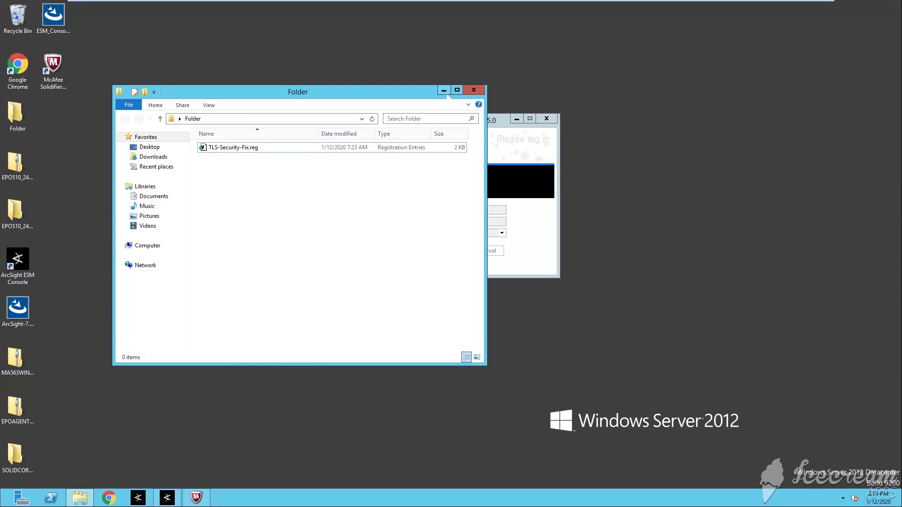
{"action": "key", "text": "alt+F4"}
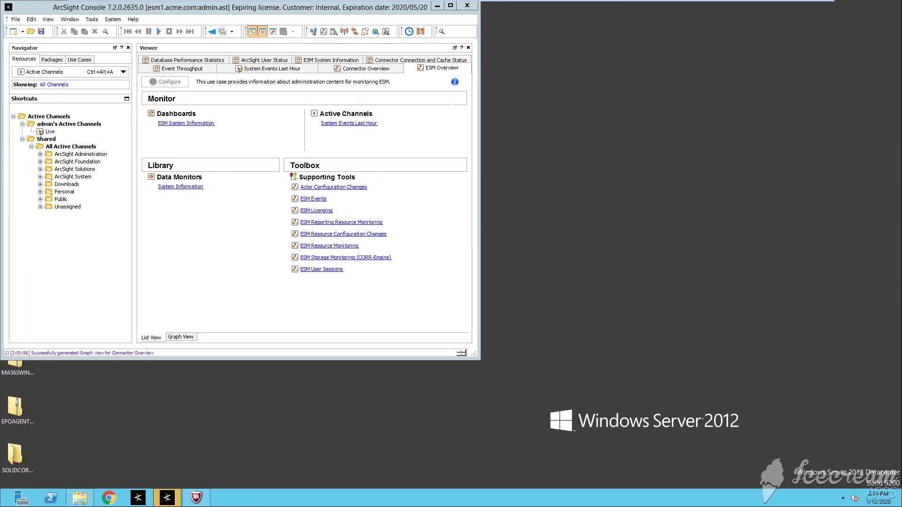
- Maximize the ArcSight Console and close all the open dashboards and views in the Viewer
{"action": "left_click", "coordinate": [450, 5]}
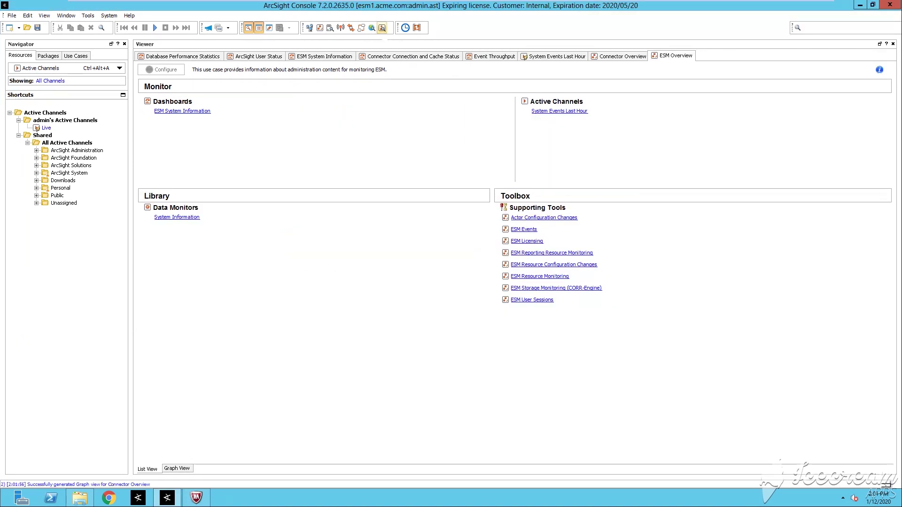
{"action": "left_click", "coordinate": [372, 57]}
{"action": "right_click", "coordinate": [369, 56]}
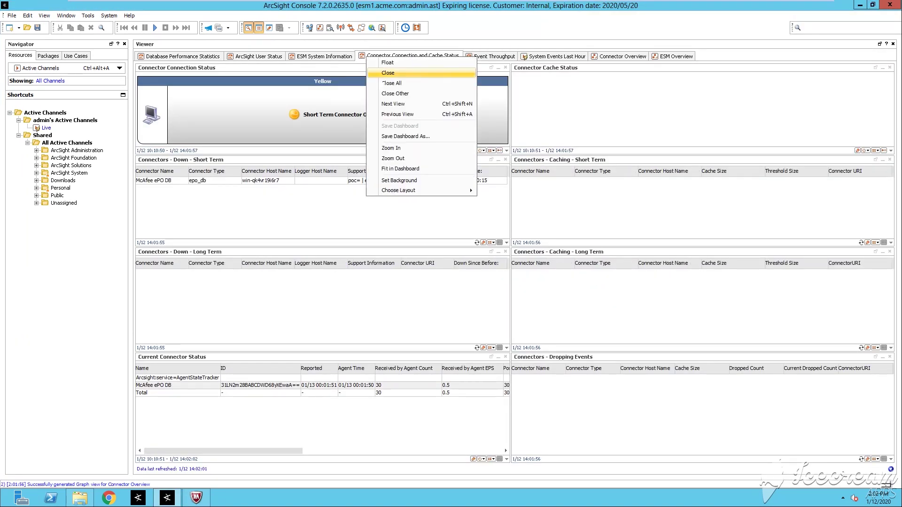
{"action": "left_click", "coordinate": [383, 83]}
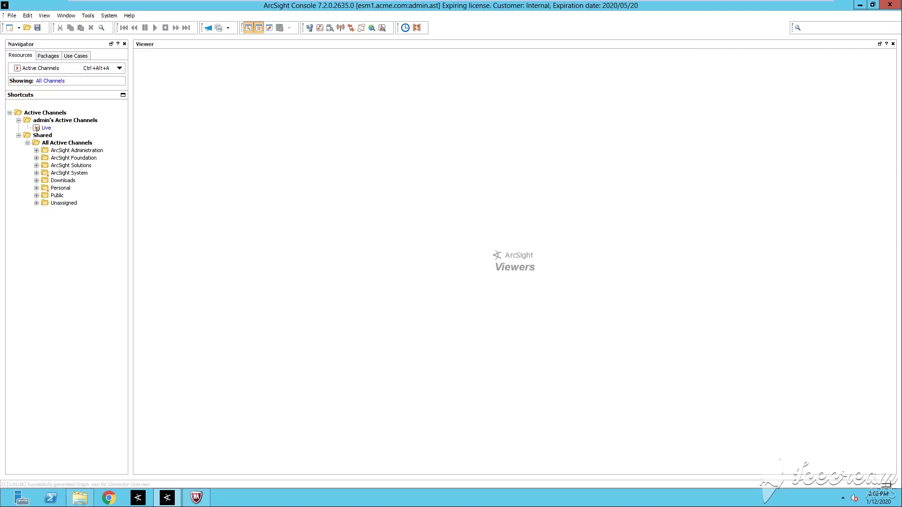
- Show the Live active channel from admin's Active Channels
{"action": "left_click", "coordinate": [46, 128]}
{"action": "right_click", "coordinate": [47, 127]}
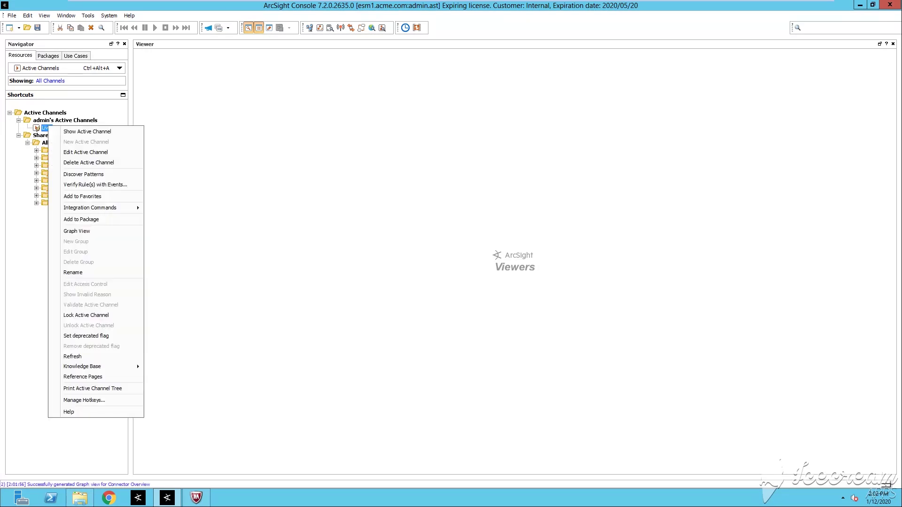
{"action": "left_click", "coordinate": [79, 131]}
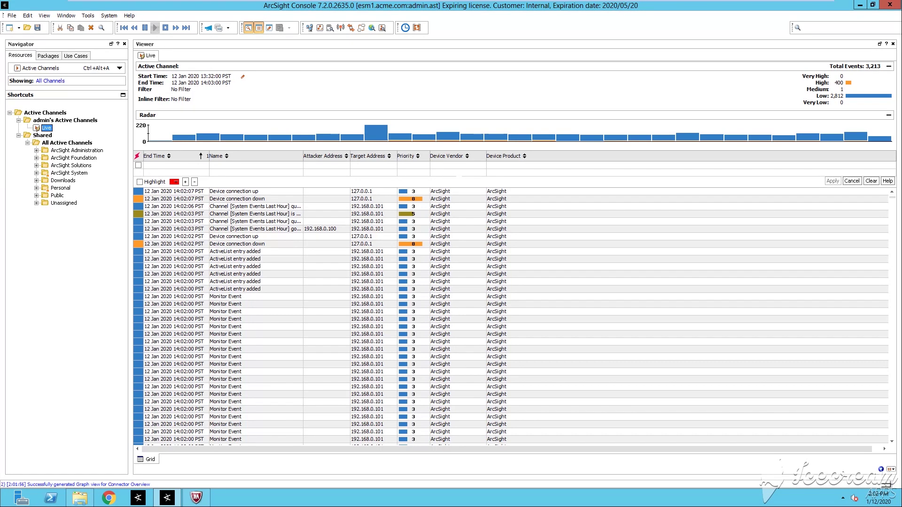
- Apply an inline filter to the Live channel so that Device Vendor equals McAfee
{"action": "left_click", "coordinate": [455, 165]}
{"action": "type", "text": "McAfee"}
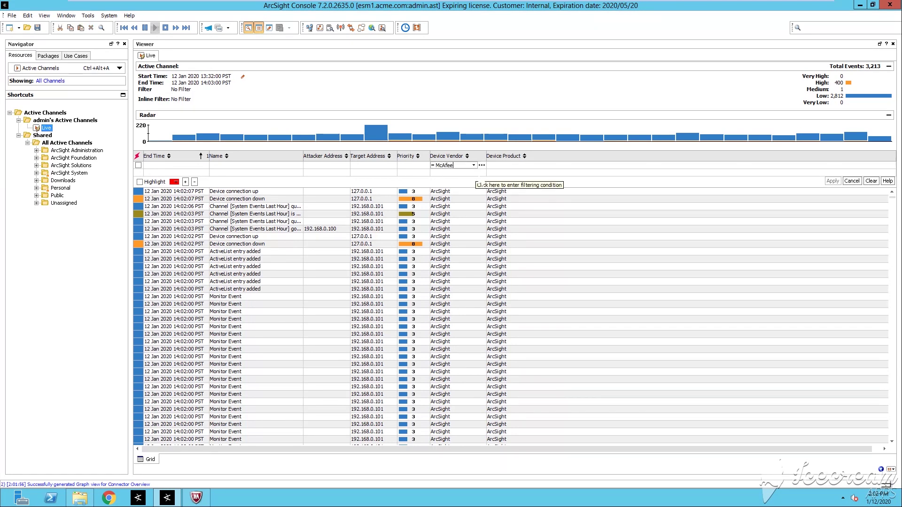
{"action": "key", "text": "Return"}
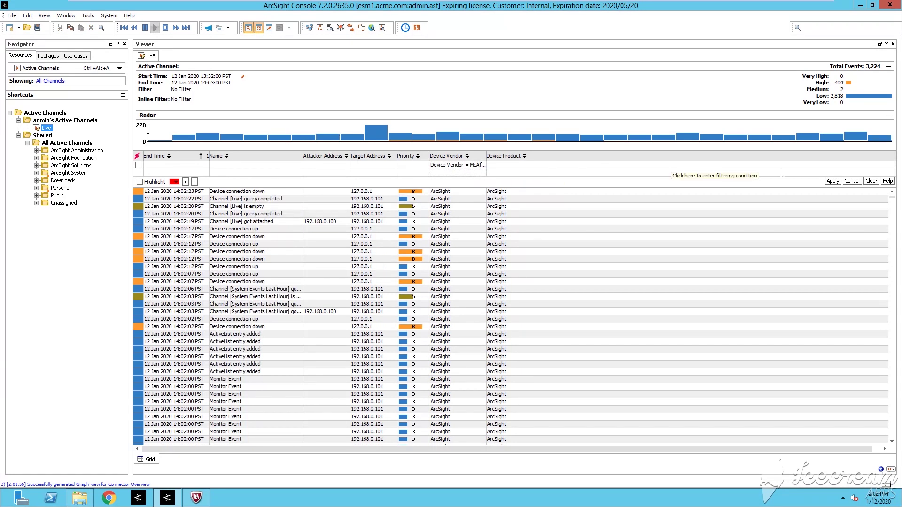
{"action": "left_click", "coordinate": [832, 181]}
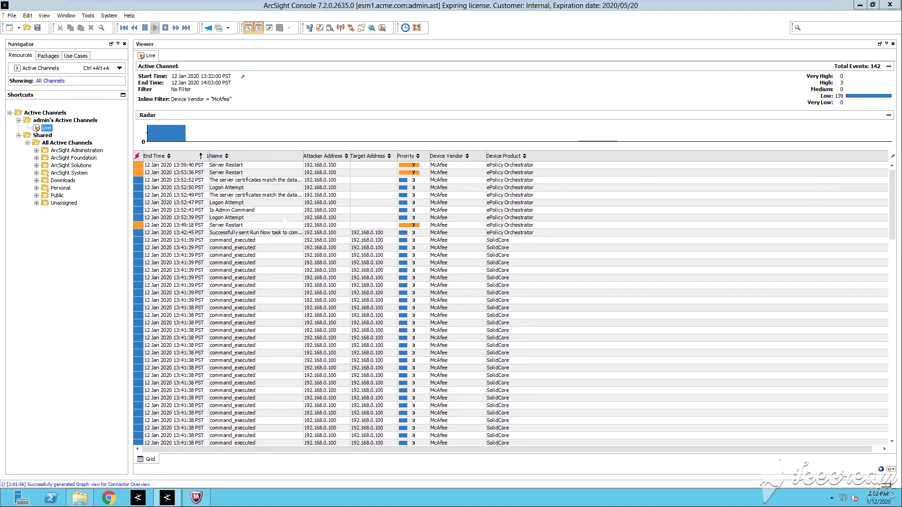
- Examine the filtered McAfee events in the Live channel, including the logon, command_executed and Server Restart entries
{"action": "left_click", "coordinate": [307, 218]}
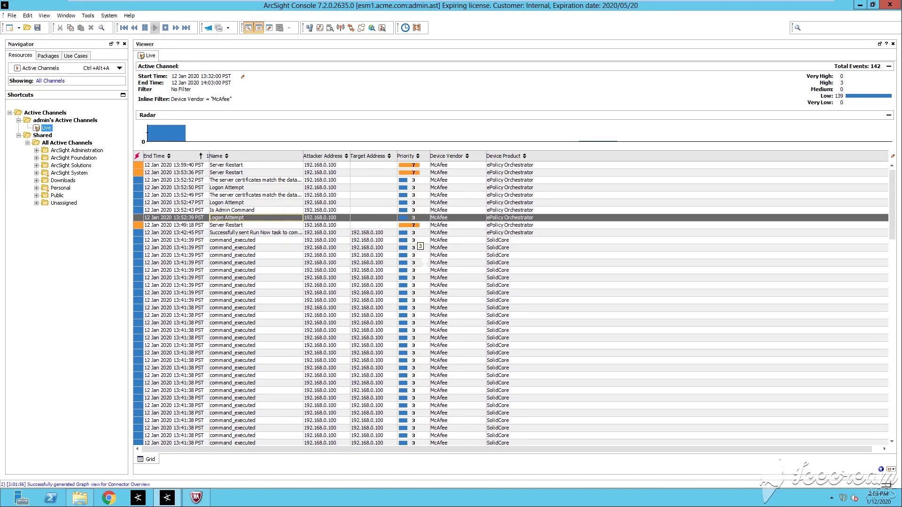
{"action": "left_click", "coordinate": [425, 263]}
{"action": "key", "text": "Down"}
{"action": "key", "text": "Down"}
{"action": "key", "text": "Down"}
{"action": "key", "text": "Down"}
{"action": "key", "text": "Down"}
{"action": "key", "text": "Down"}
{"action": "key", "text": "Down"}
{"action": "key", "text": "Down"}
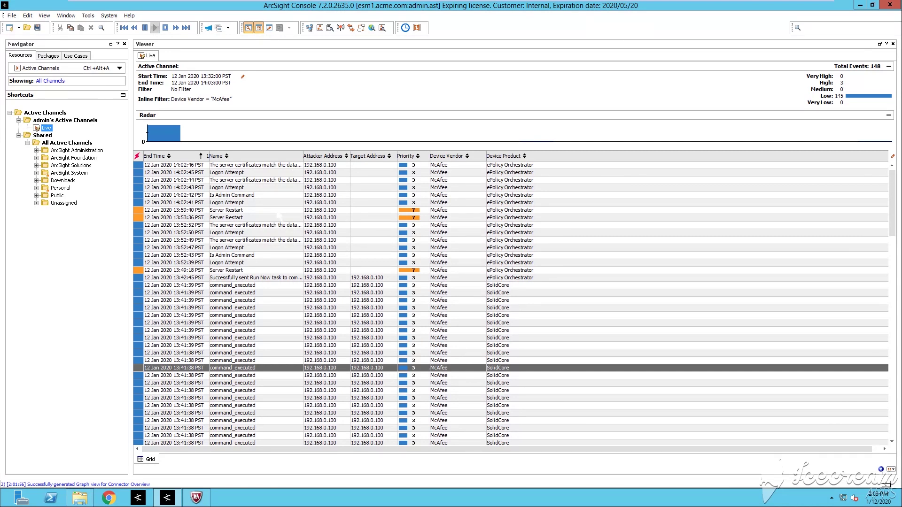
{"action": "left_click", "coordinate": [278, 211]}
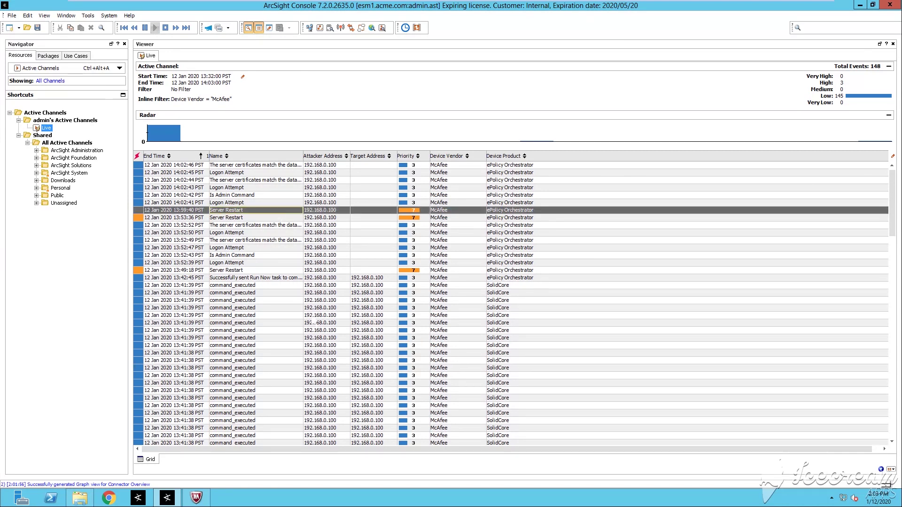
- Bring up the Solidifier Command Line and open the Application Control Events window from the McAfee agent's quick settings
{"action": "left_click", "coordinate": [197, 499]}
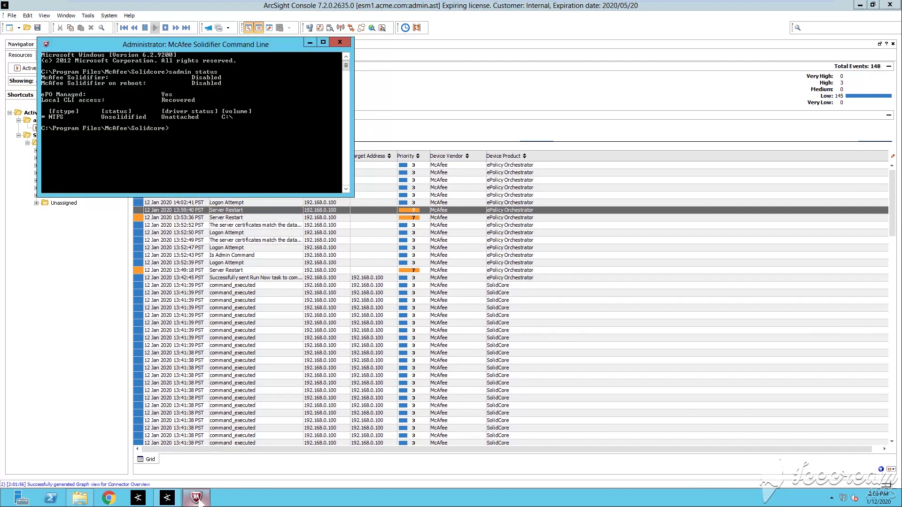
{"action": "left_click", "coordinate": [832, 498]}
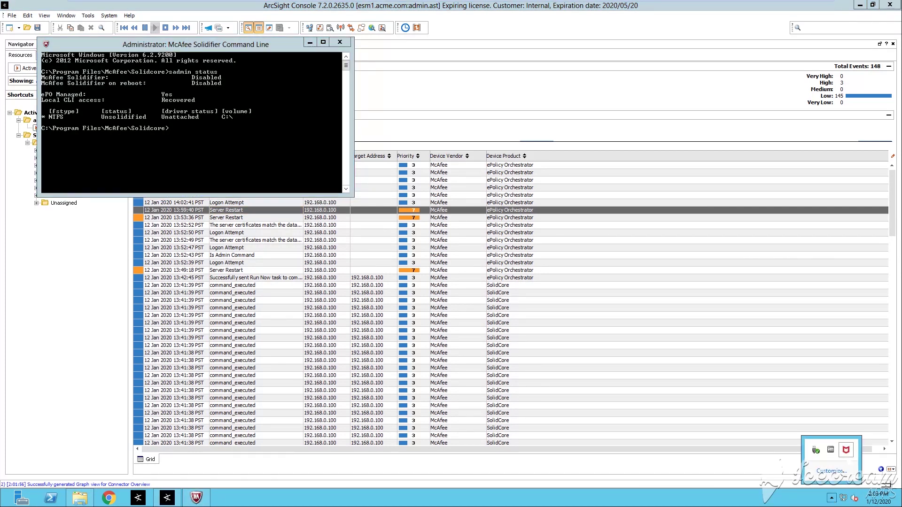
{"action": "right_click", "coordinate": [846, 450]}
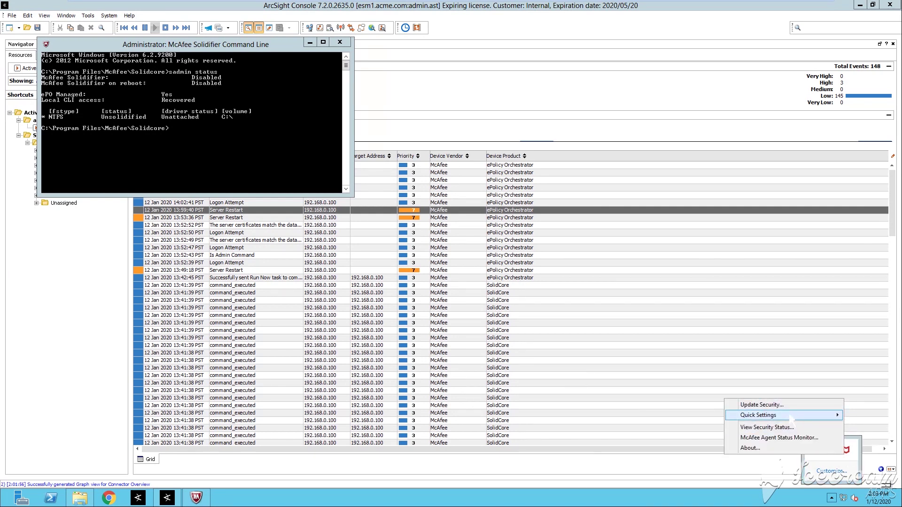
{"action": "mouse_move", "coordinate": [793, 416]}
{"action": "left_click", "coordinate": [702, 420]}
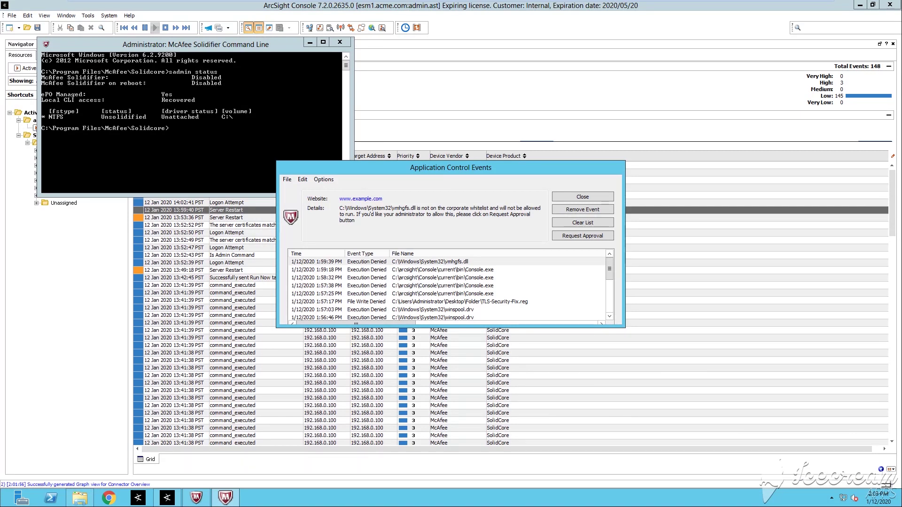
- Remove the topmost denied events one after another from the Application Control Events list
{"action": "left_click", "coordinate": [591, 241]}
{"action": "left_click", "coordinate": [591, 241]}
{"action": "key", "text": "Return"}
{"action": "key", "text": "Return"}
{"action": "key", "text": "Return"}
{"action": "key", "text": "Return"}
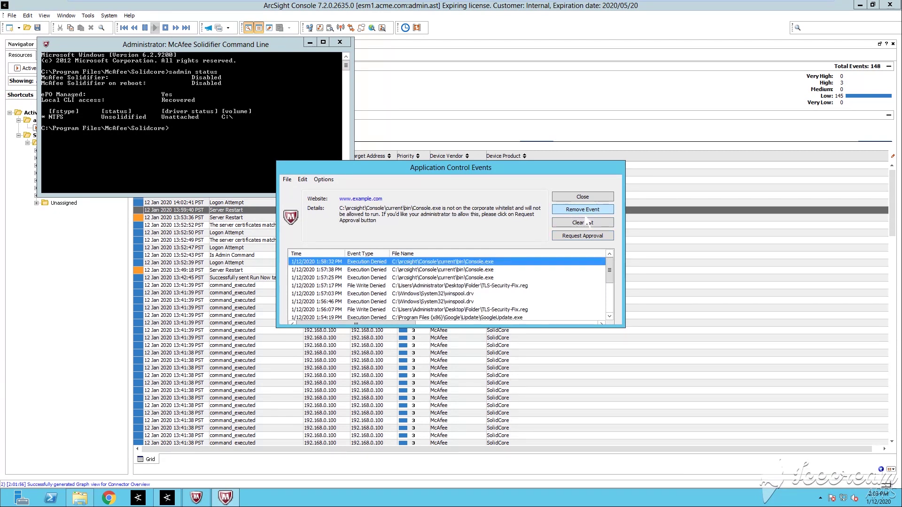
{"action": "key", "text": "Return"}
{"action": "key", "text": "Return"}
{"action": "key", "text": "Return"}
{"action": "key", "text": "Return"}
{"action": "key", "text": "Return"}
{"action": "key", "text": "Return"}
{"action": "key", "text": "Return"}
{"action": "key", "text": "Return"}
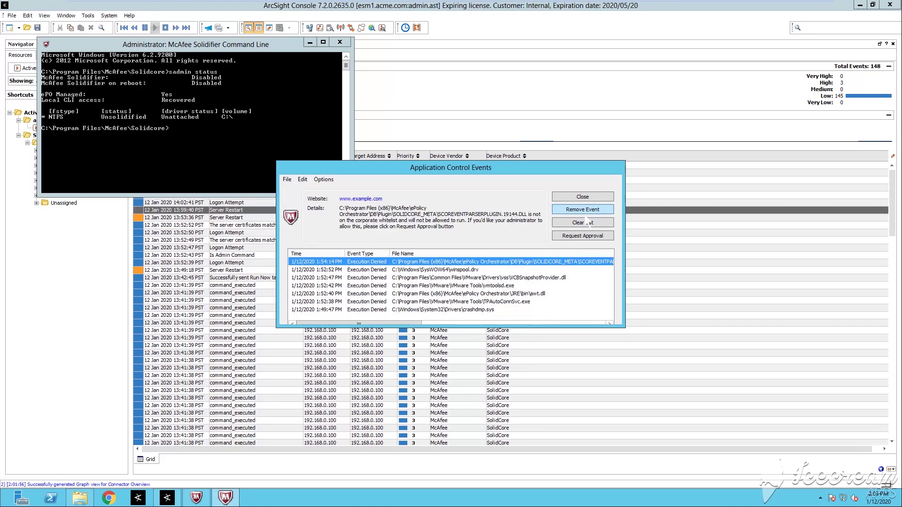
{"action": "key", "text": "Return"}
{"action": "key", "text": "Return"}
{"action": "key", "text": "Return"}
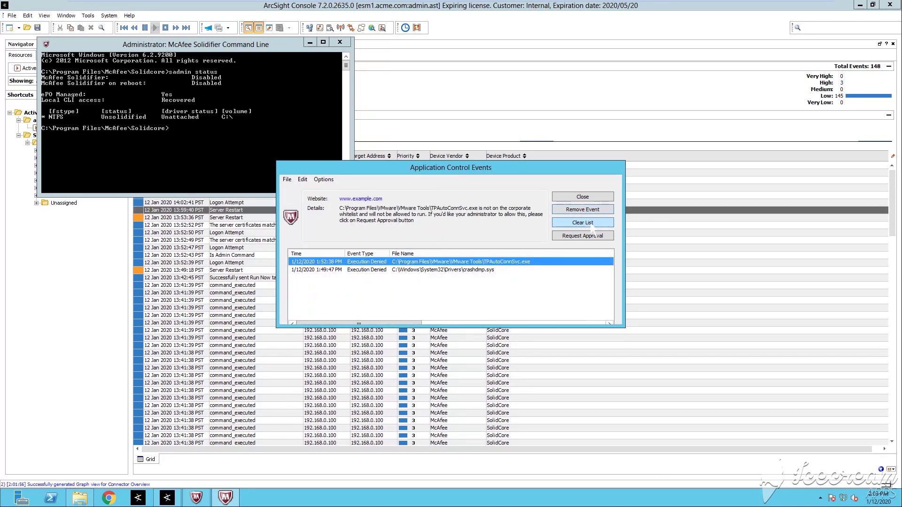
- Clear all remaining entries from the Application Control Events list and close the window
{"action": "left_click", "coordinate": [591, 225]}
{"action": "key", "text": "alt+Tab"}
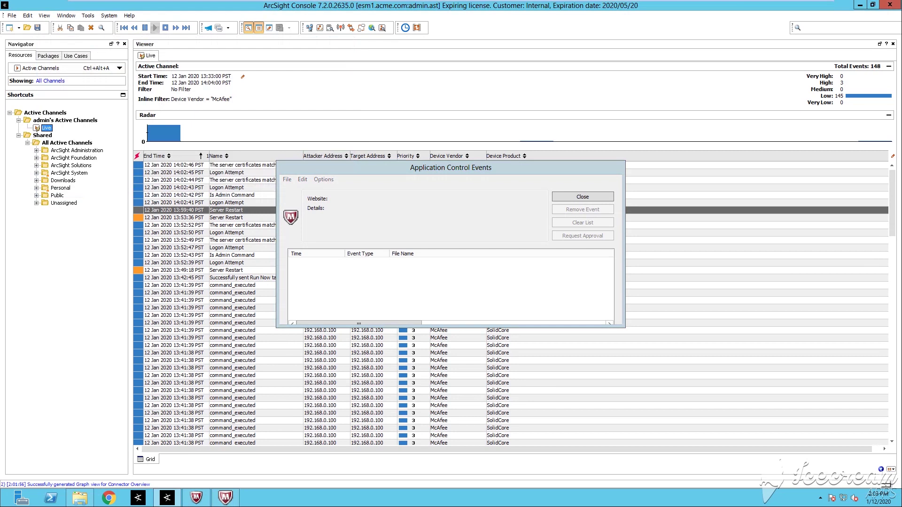
{"action": "left_click", "coordinate": [583, 198]}
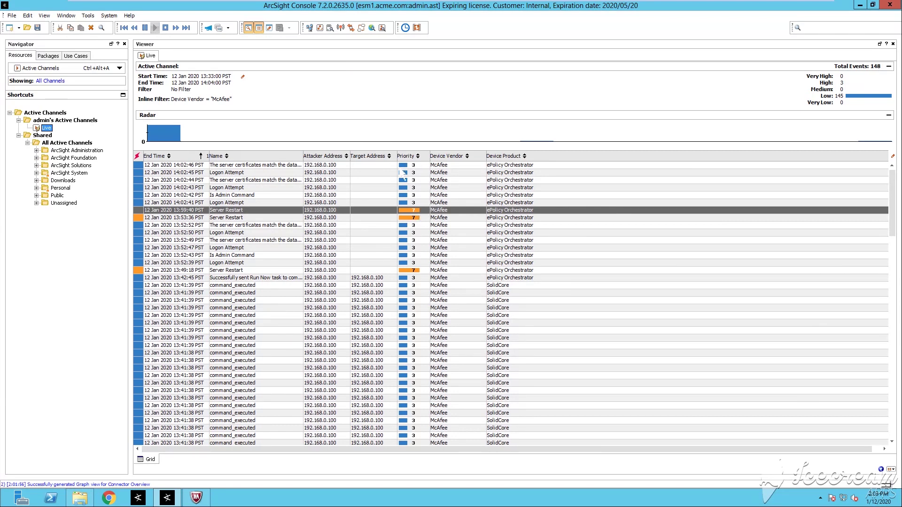
- Select a Logon Attempt event in the Live channel and switch to the McAfee Solidifier Command Line
{"action": "left_click", "coordinate": [395, 173]}
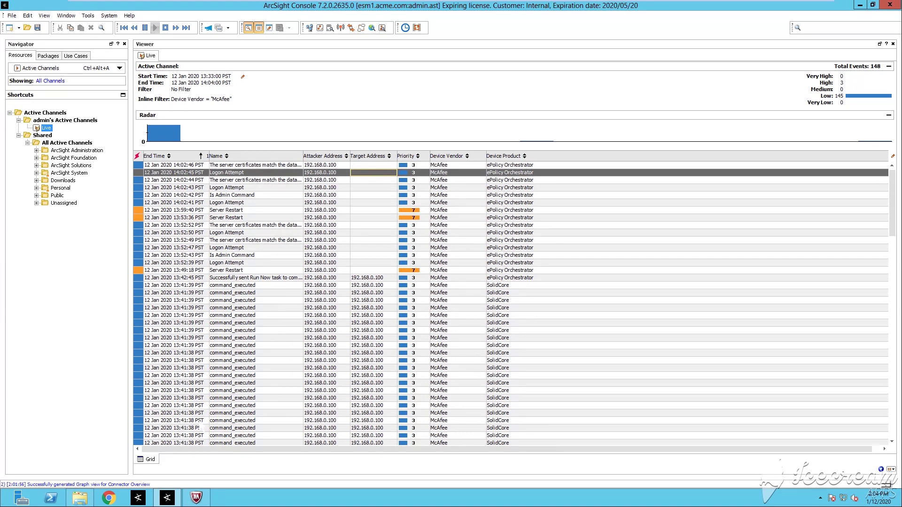
{"action": "left_click", "coordinate": [198, 498]}
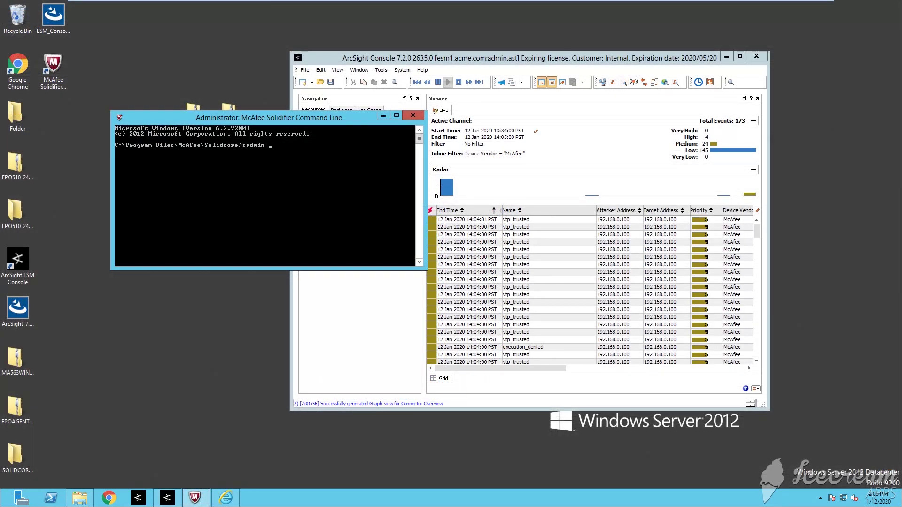
- Maximize the ArcSight Console, open a vtp_trusted event from the Live channel in the Event Inspector, and widen the inspector
{"action": "double_click", "coordinate": [648, 55]}
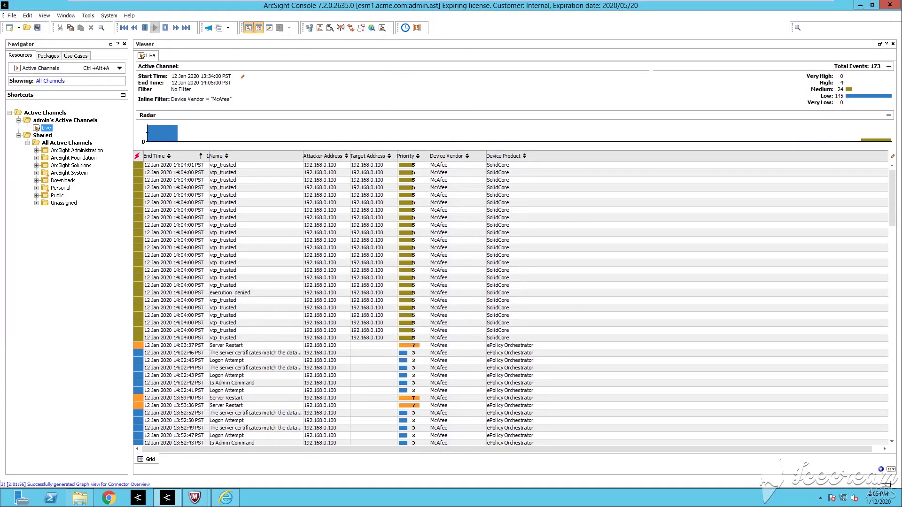
{"action": "left_click", "coordinate": [240, 309]}
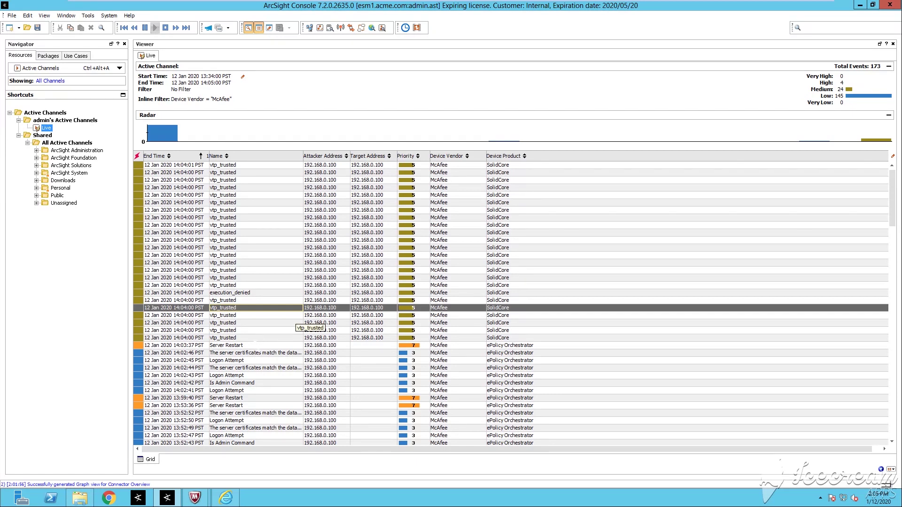
{"action": "left_click", "coordinate": [257, 331]}
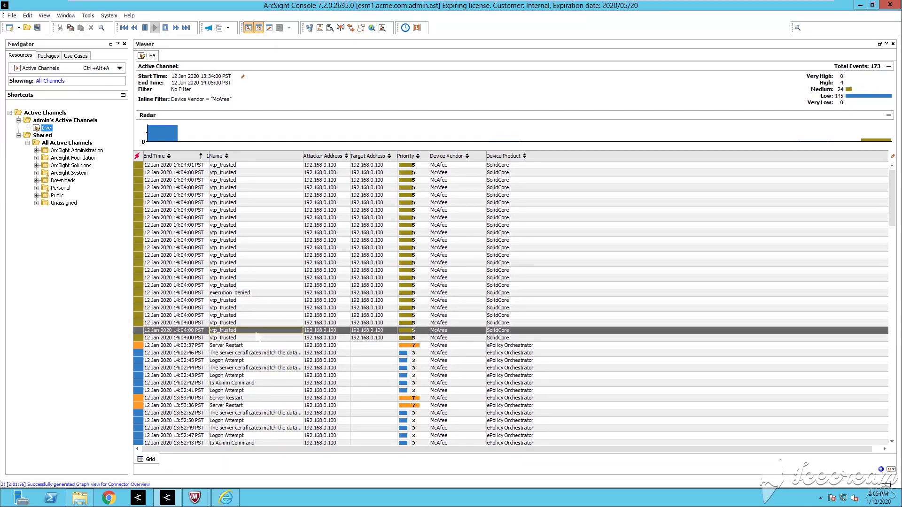
{"action": "double_click", "coordinate": [256, 333]}
{"action": "left_click_drag", "start_coordinate": [795, 242], "coordinate": [618, 242]}
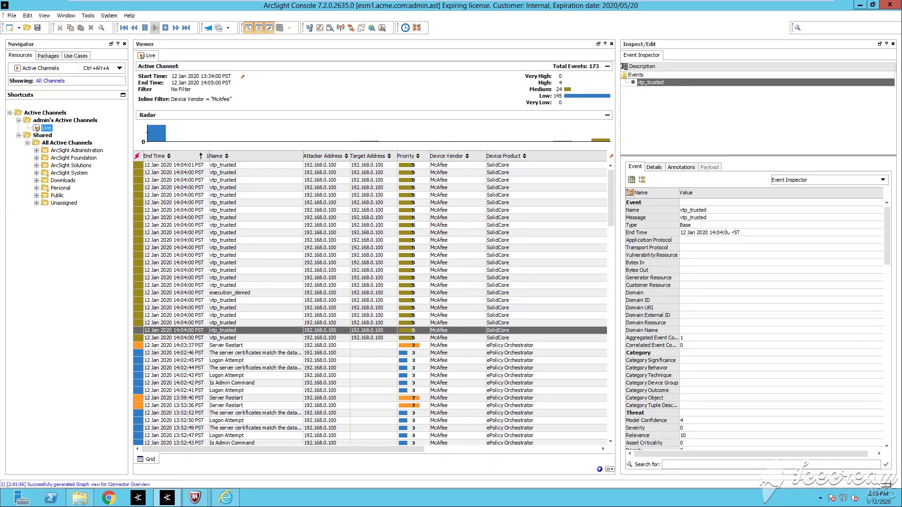
- Hide the empty fields of the vtp_trusted event and examine its device action, attacker, target, file and custom details
{"action": "left_click", "coordinate": [642, 180]}
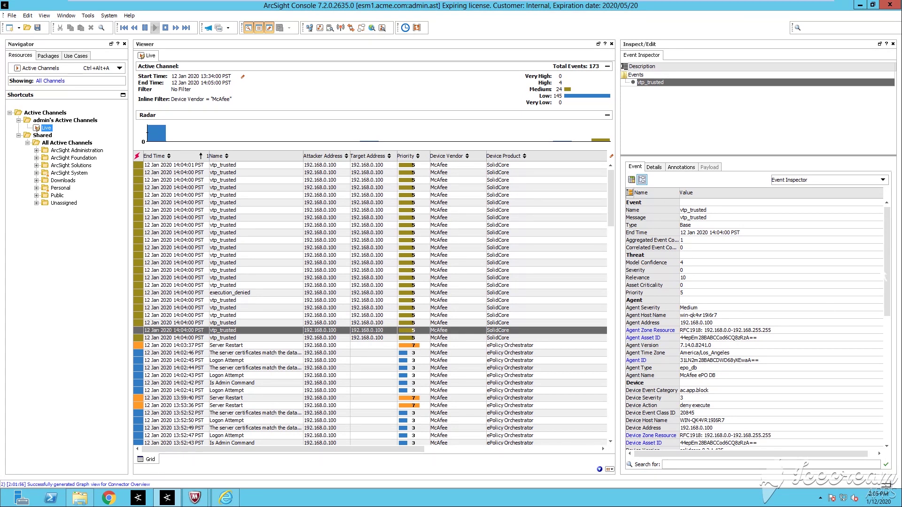
{"action": "scroll", "coordinate": [756, 325], "scroll_direction": "down", "scroll_amount": 2}
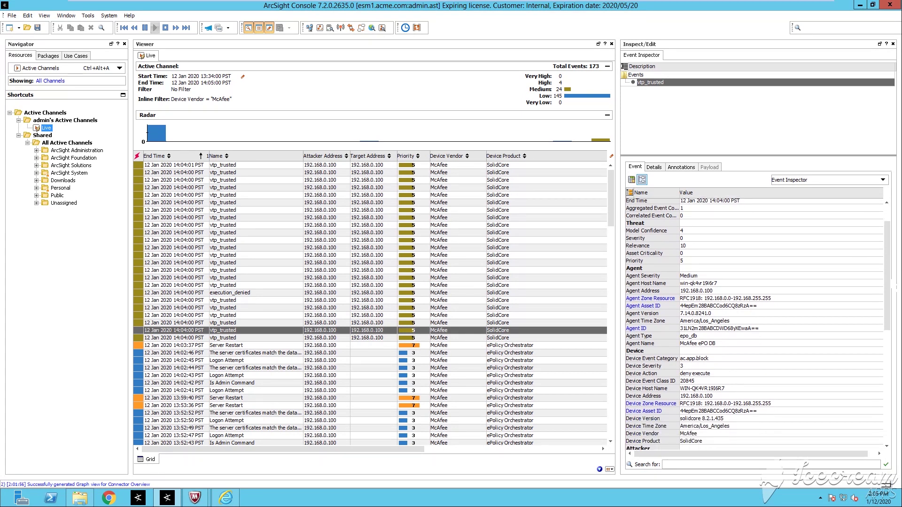
{"action": "scroll", "coordinate": [757, 324], "scroll_direction": "down", "scroll_amount": 3}
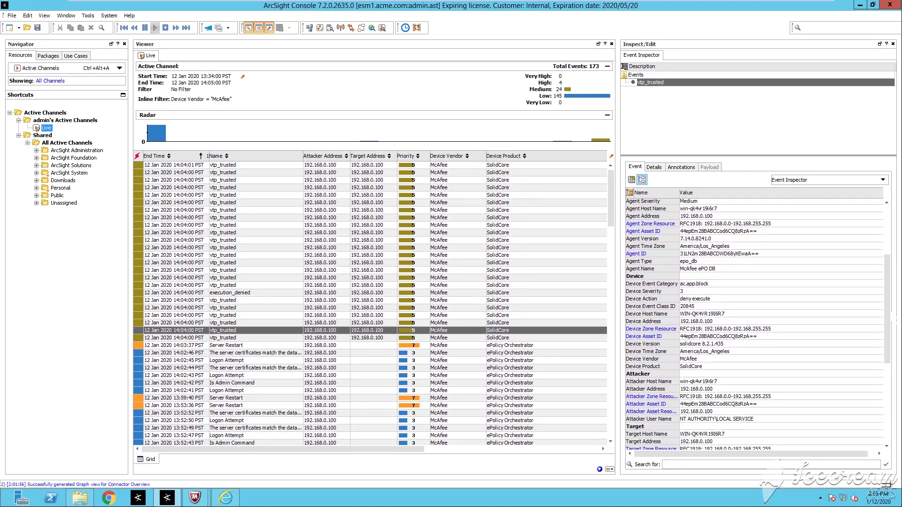
{"action": "scroll", "coordinate": [756, 324], "scroll_direction": "down", "scroll_amount": 1}
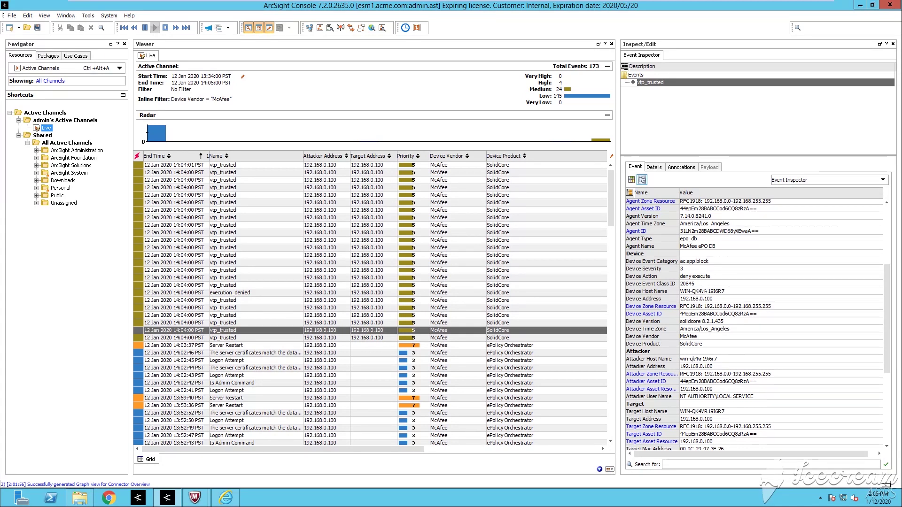
{"action": "left_click", "coordinate": [695, 276]}
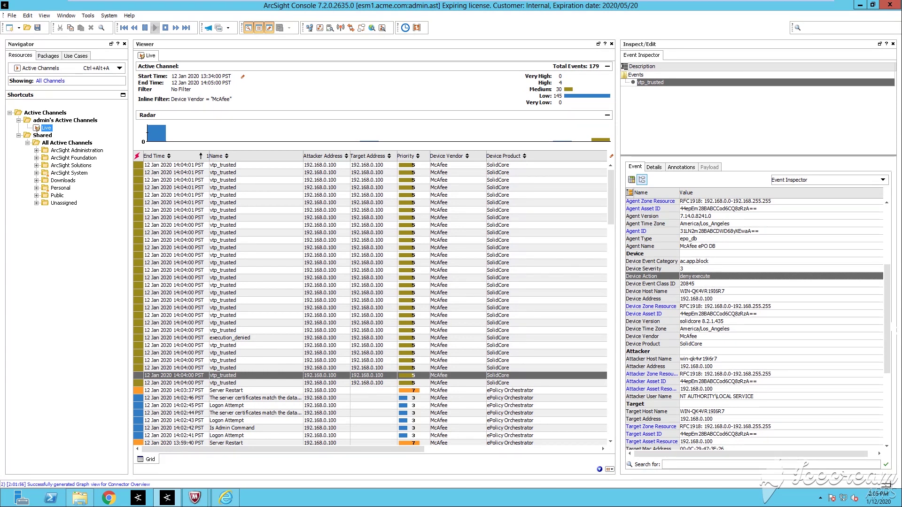
{"action": "scroll", "coordinate": [888, 357], "scroll_direction": "down", "scroll_amount": 3}
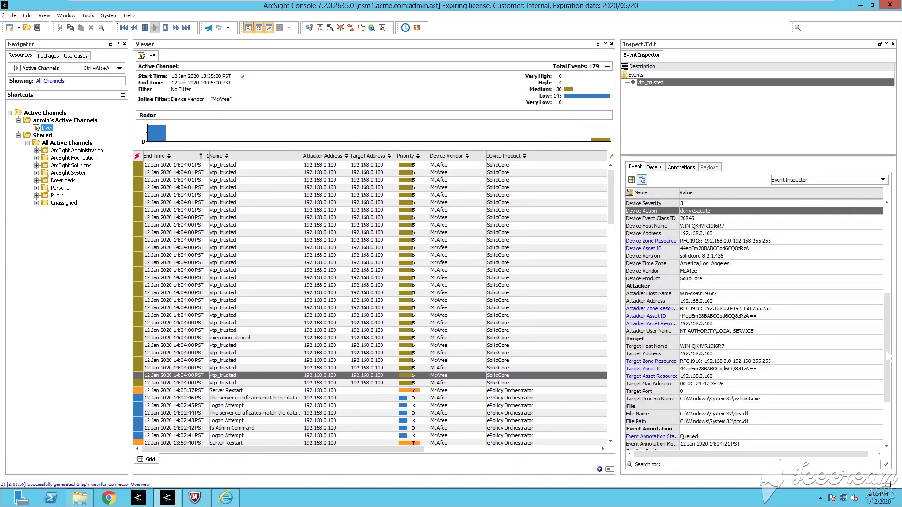
{"action": "left_click_drag", "start_coordinate": [888, 357], "coordinate": [889, 390]}
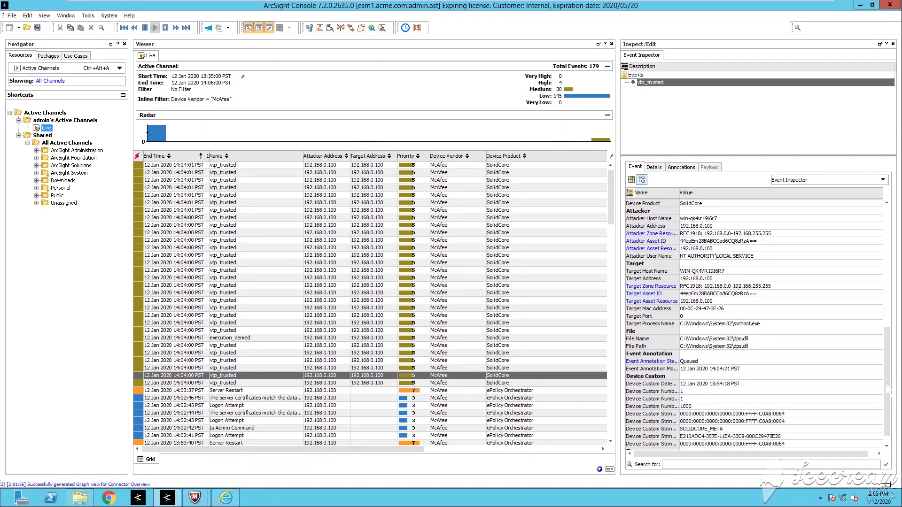
{"action": "left_click_drag", "start_coordinate": [888, 390], "coordinate": [888, 402]}
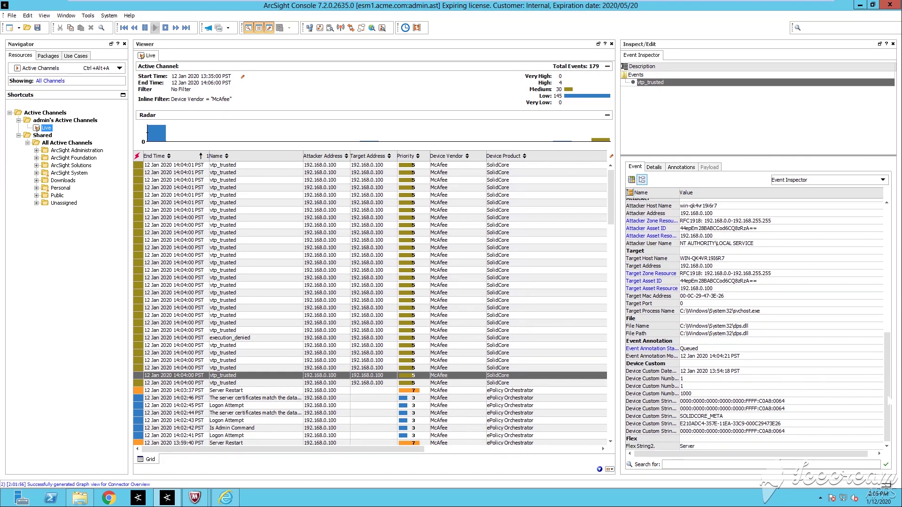